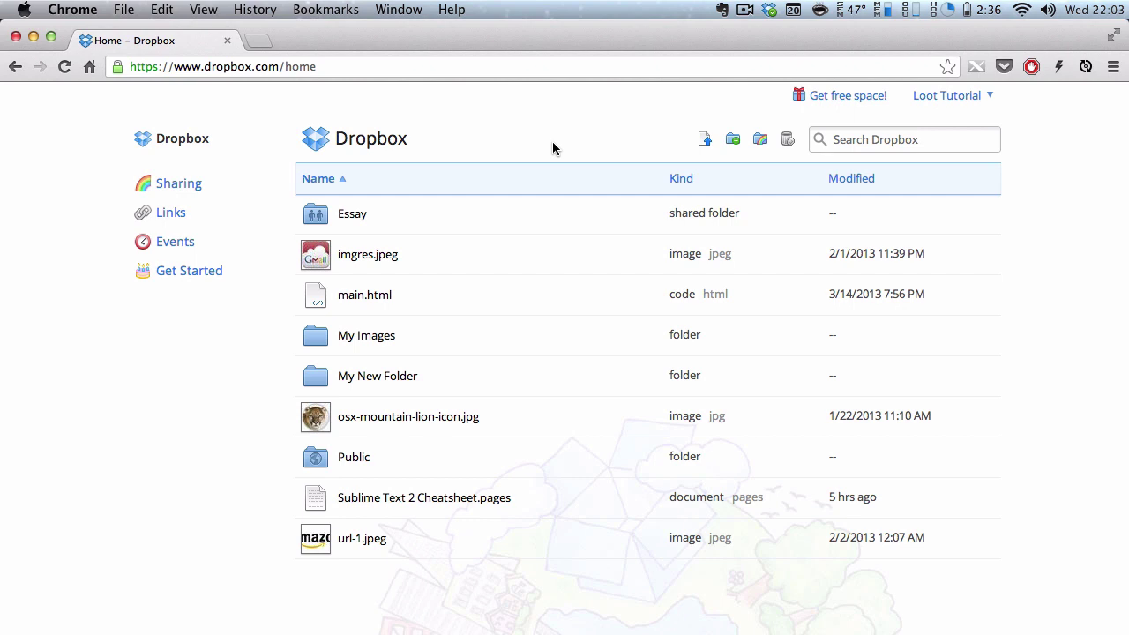
Create a shared link for imgres.jpeg, preview the email, Facebook and Twitter options, and copy the link
click(528, 257)
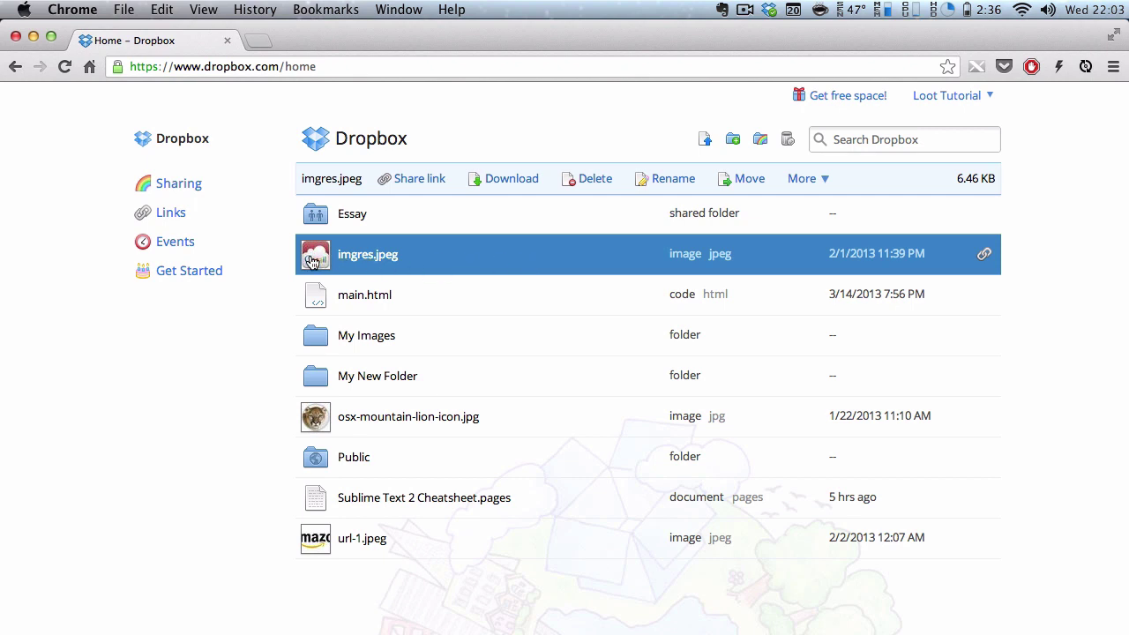
click(433, 182)
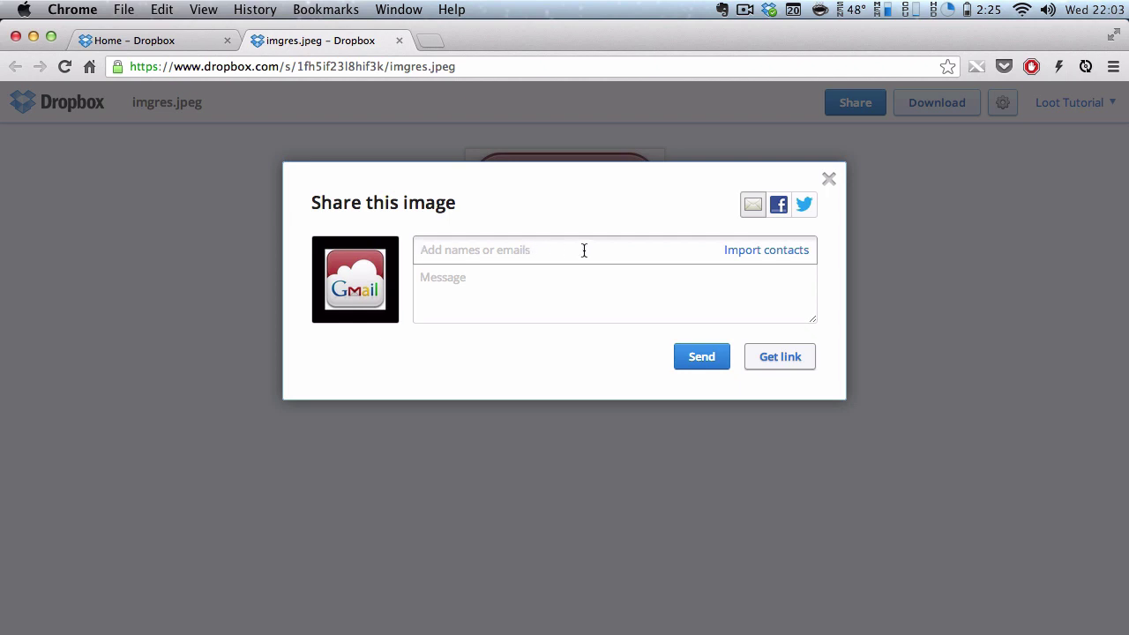
click(778, 206)
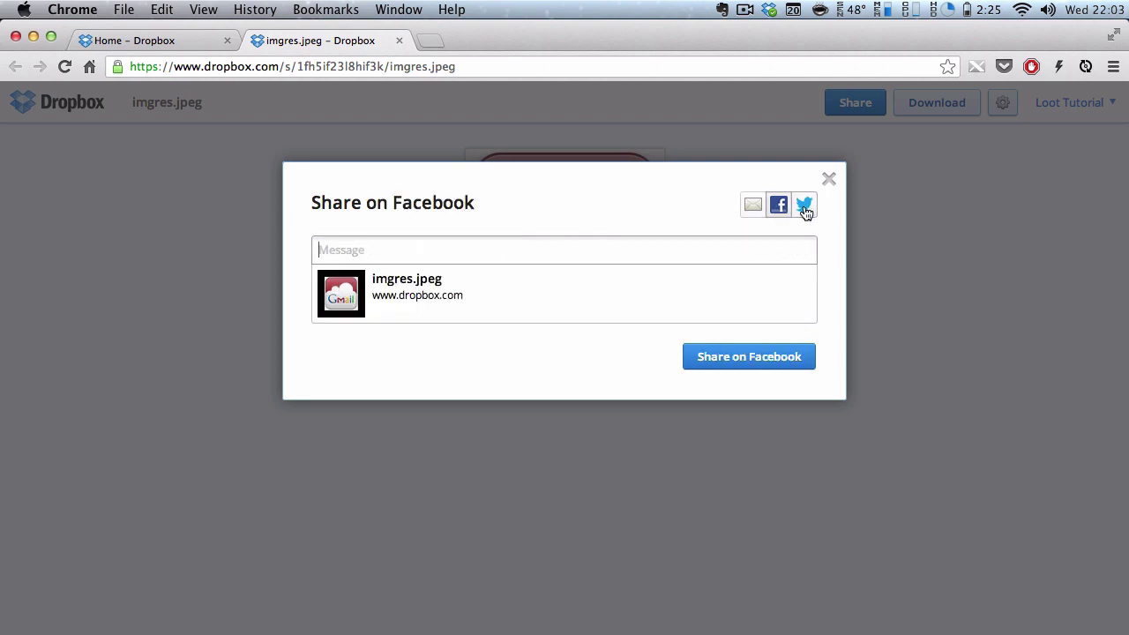
click(803, 205)
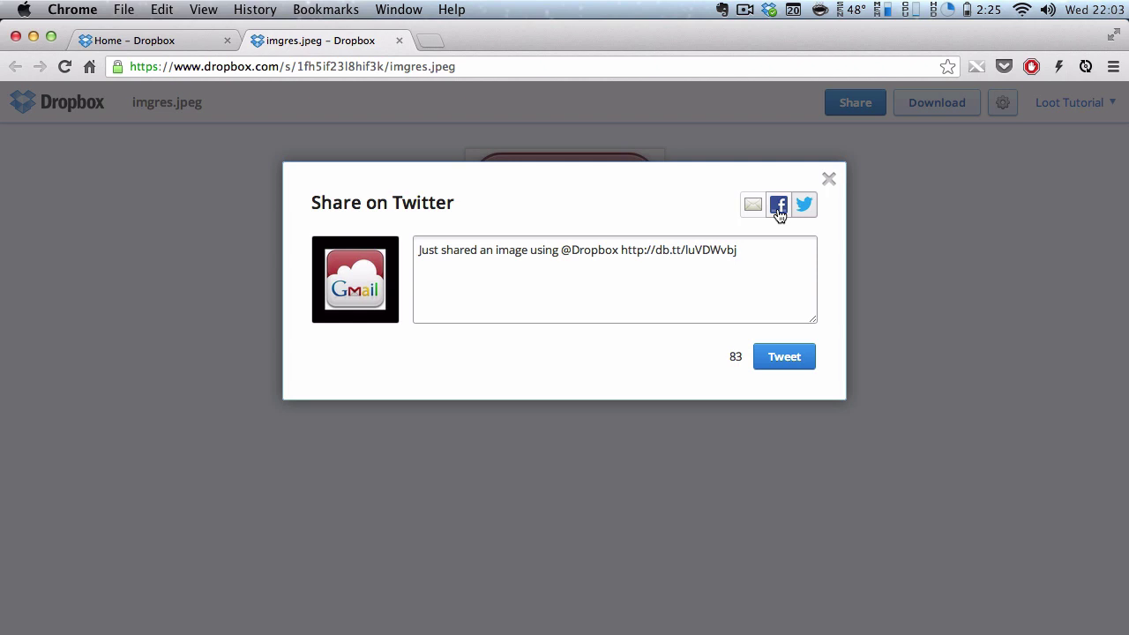
click(780, 209)
click(802, 208)
click(781, 209)
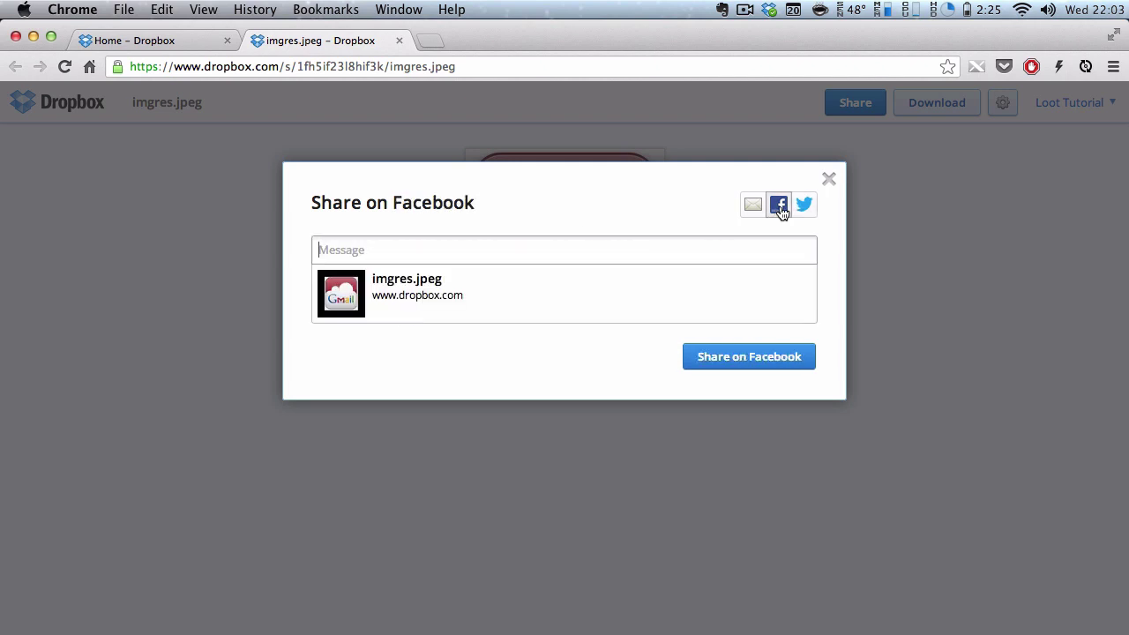
click(751, 208)
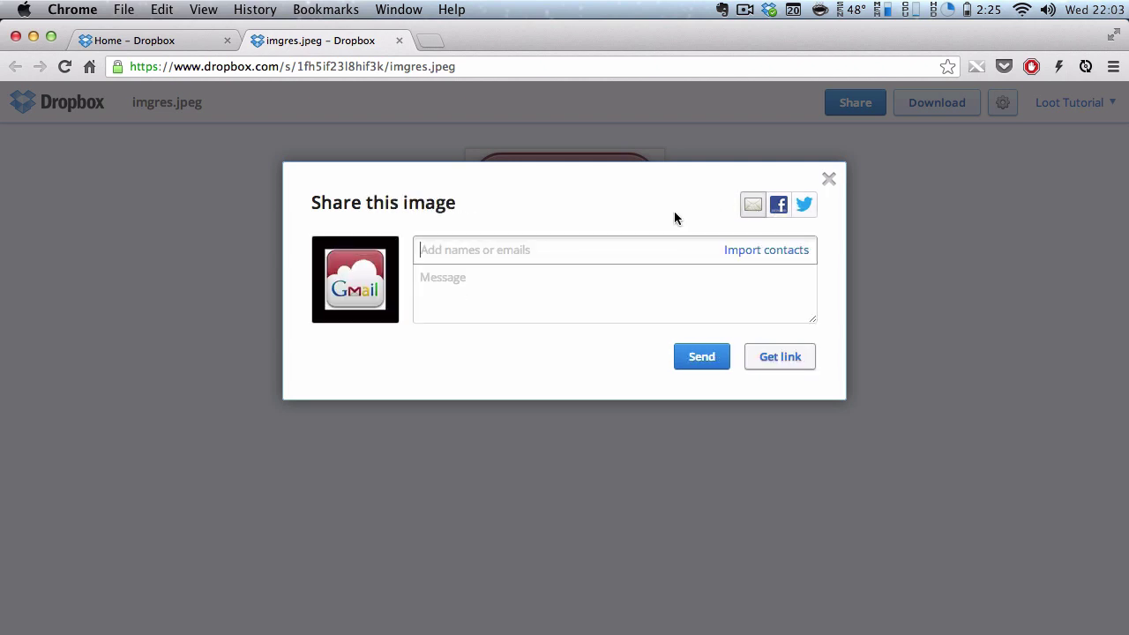
click(779, 357)
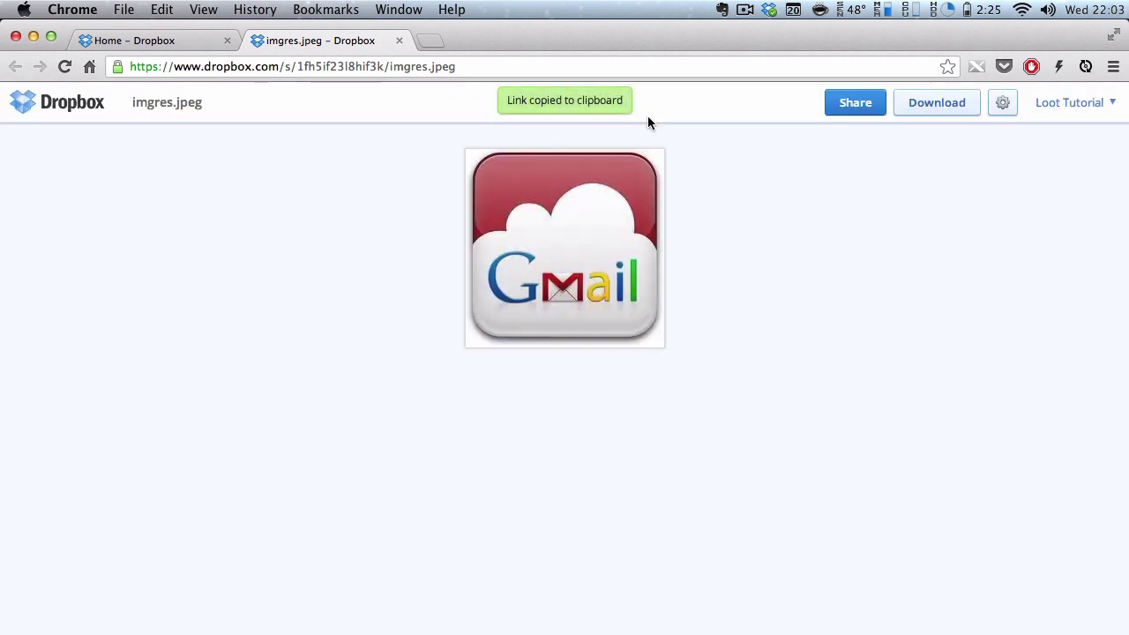
click(429, 44)
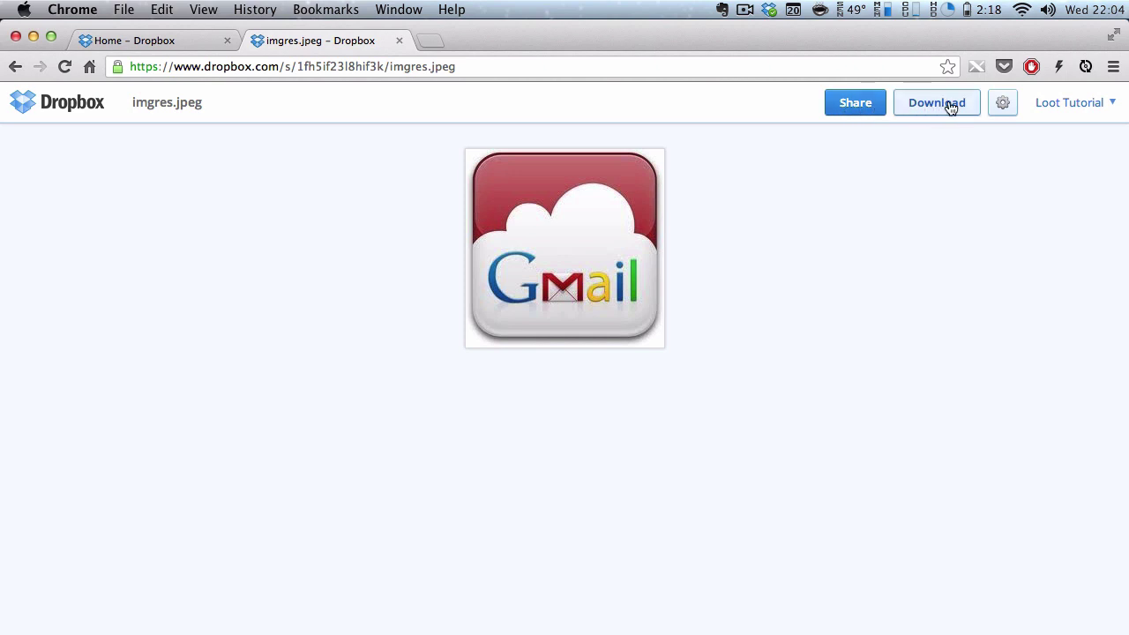
click(442, 68)
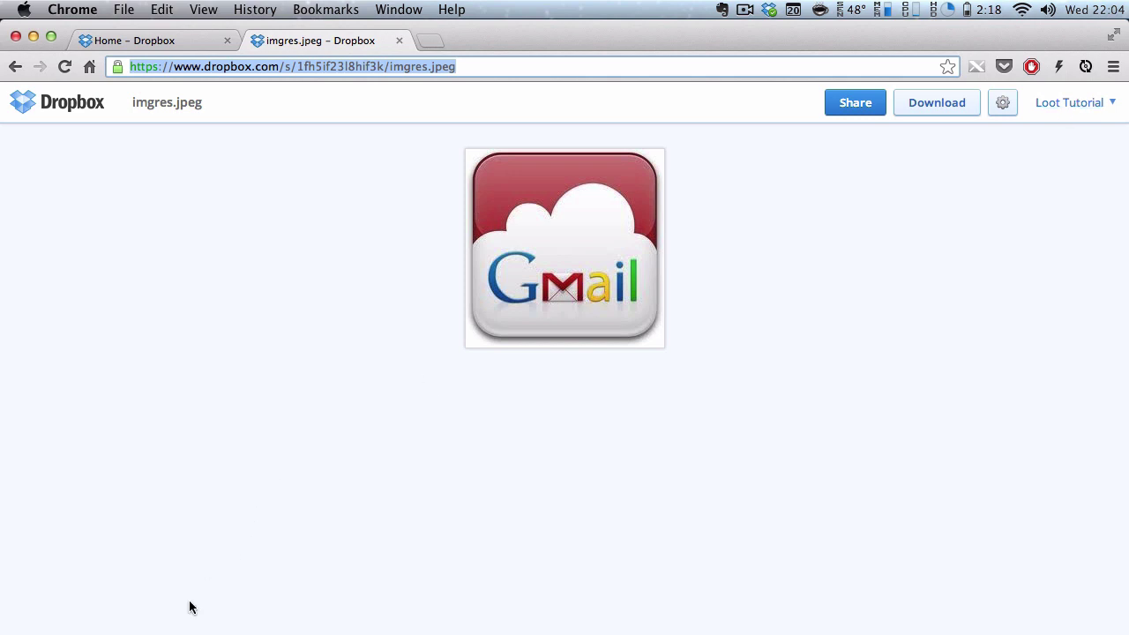
click(152, 628)
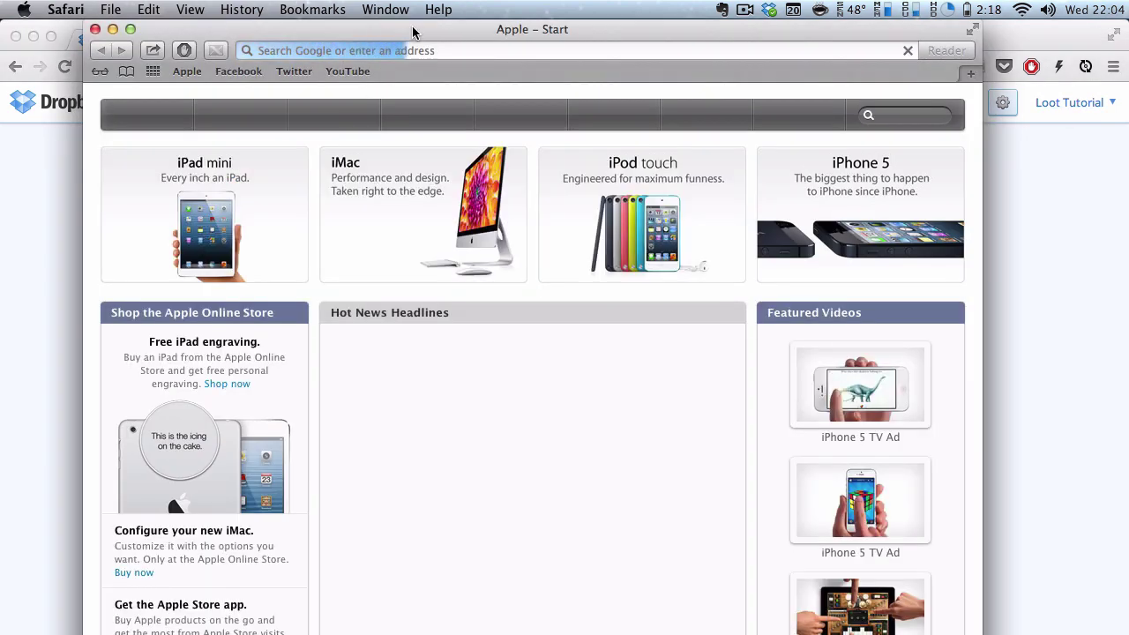
key(super+v)
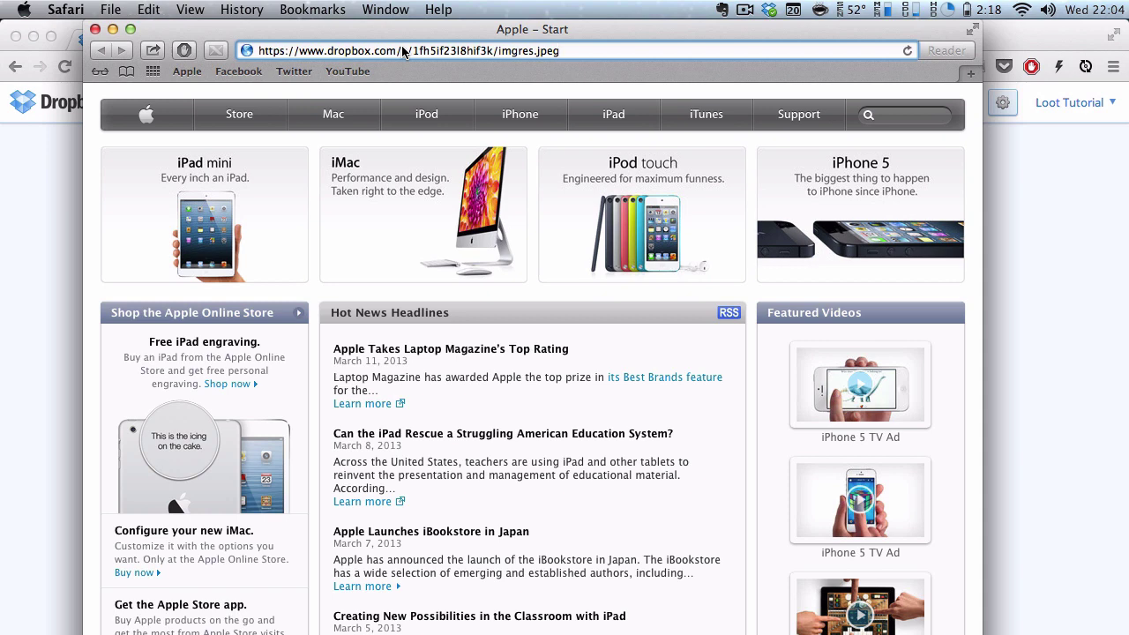
key(Return)
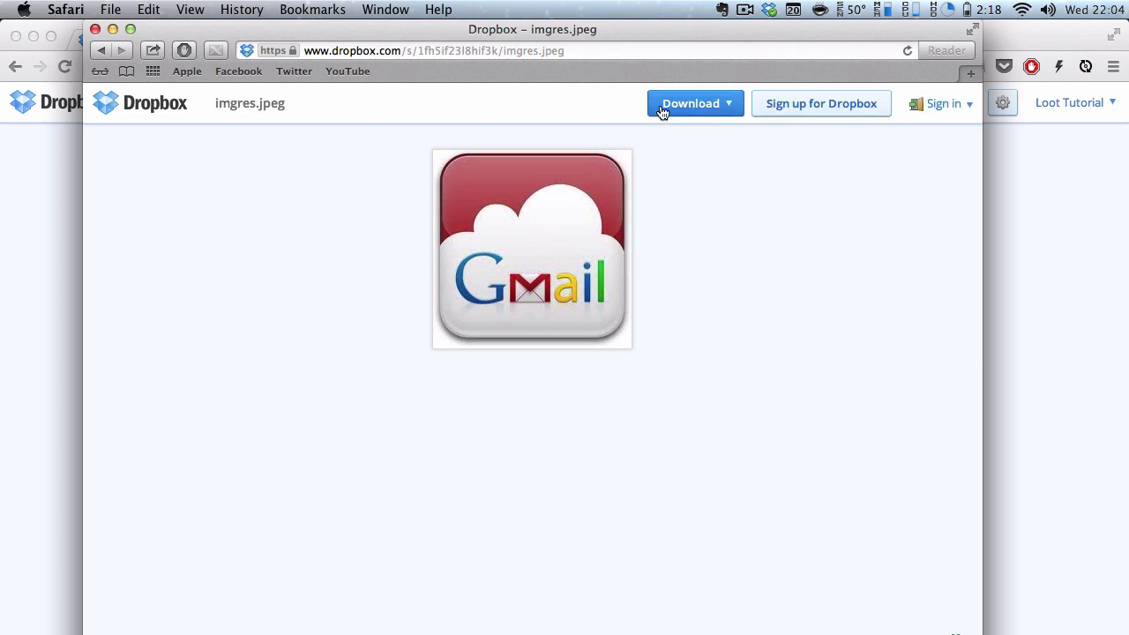
click(731, 108)
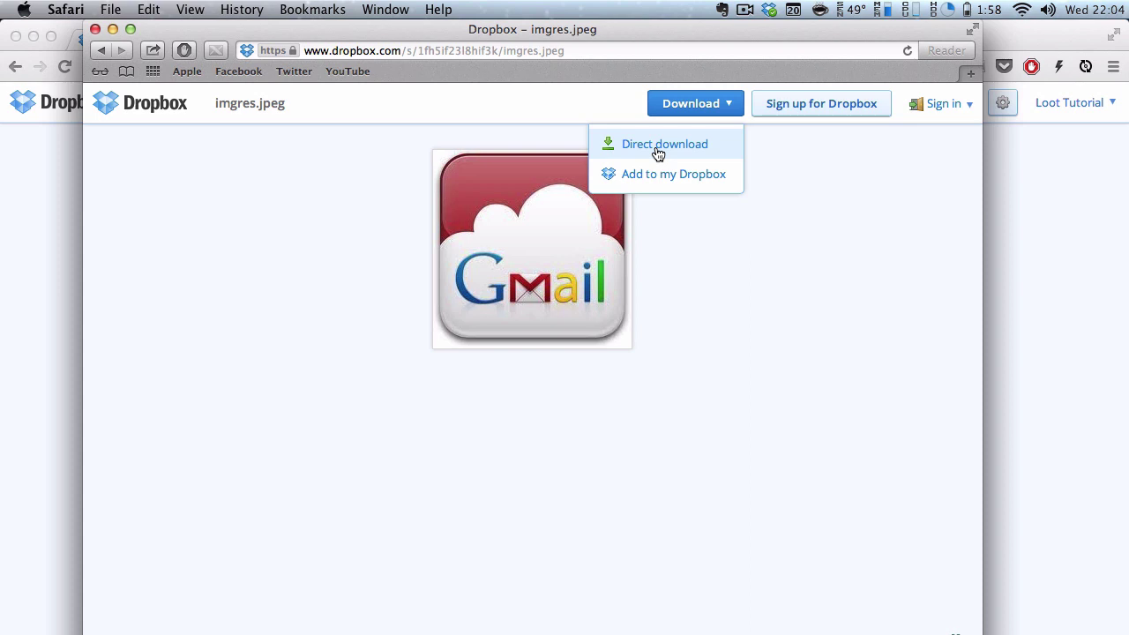
click(502, 128)
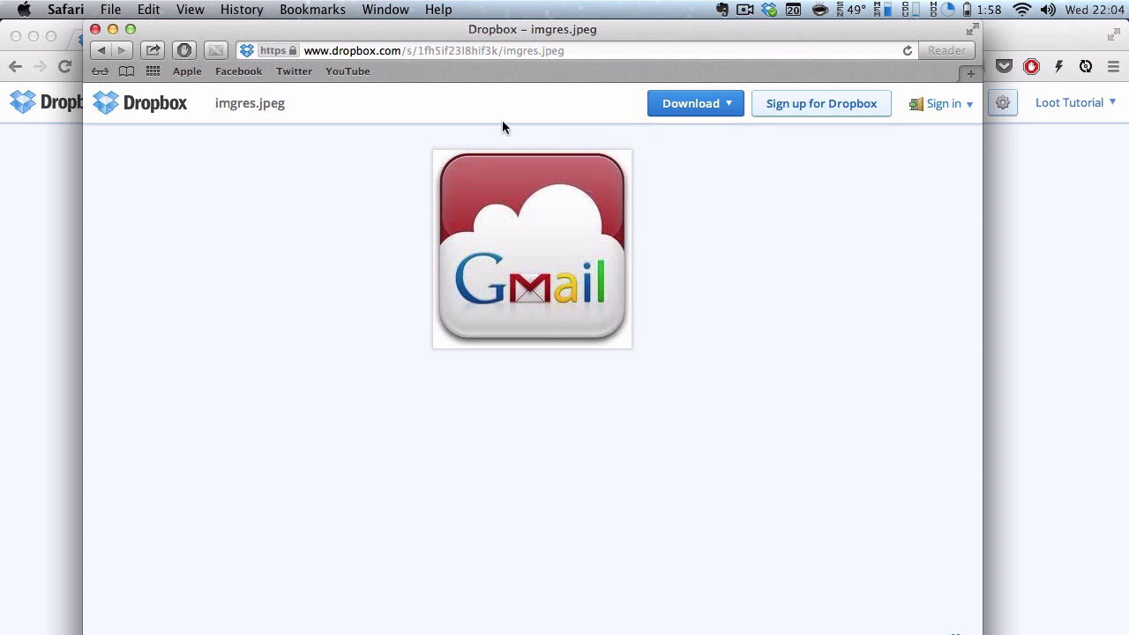
click(95, 29)
click(435, 132)
click(404, 66)
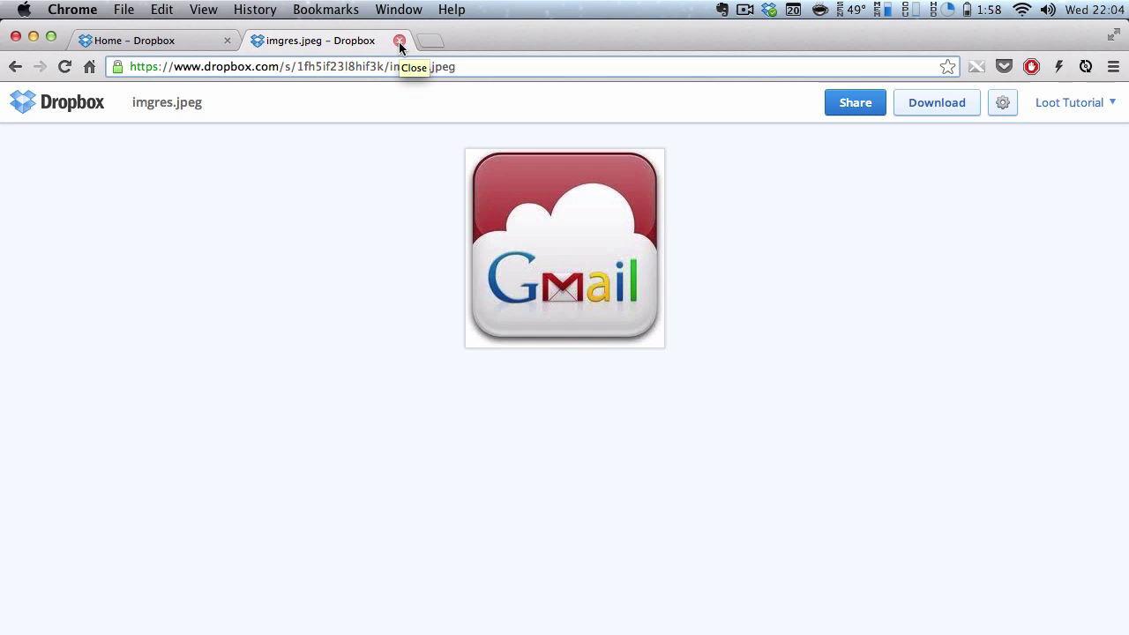
Close the imgres.jpeg link page and create a shared link for main.html
click(399, 41)
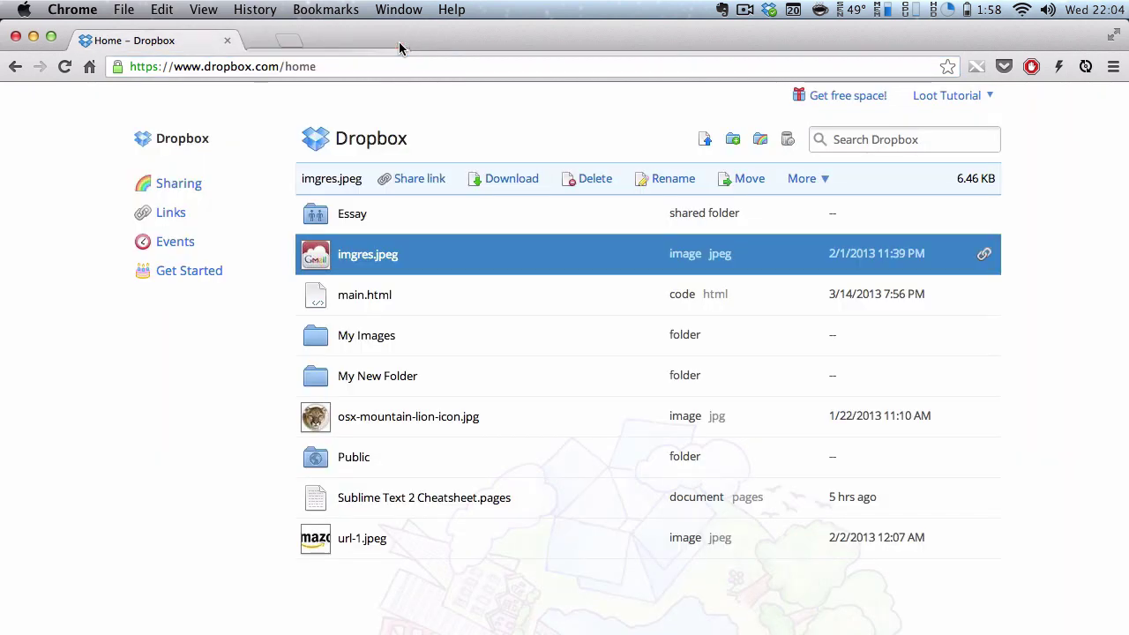
click(458, 293)
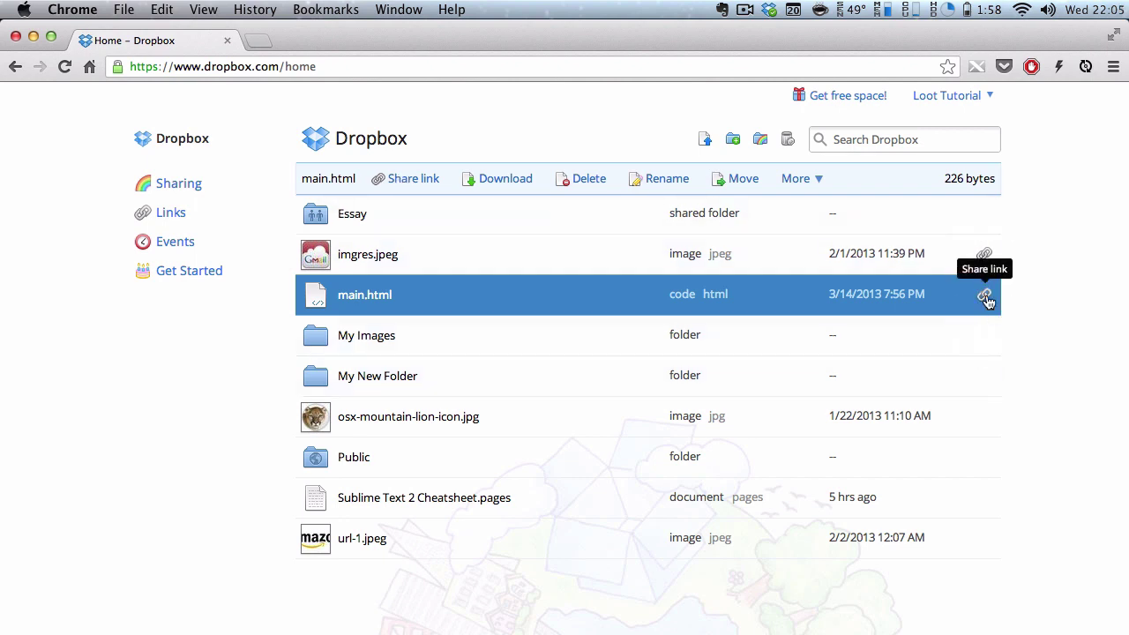
click(983, 294)
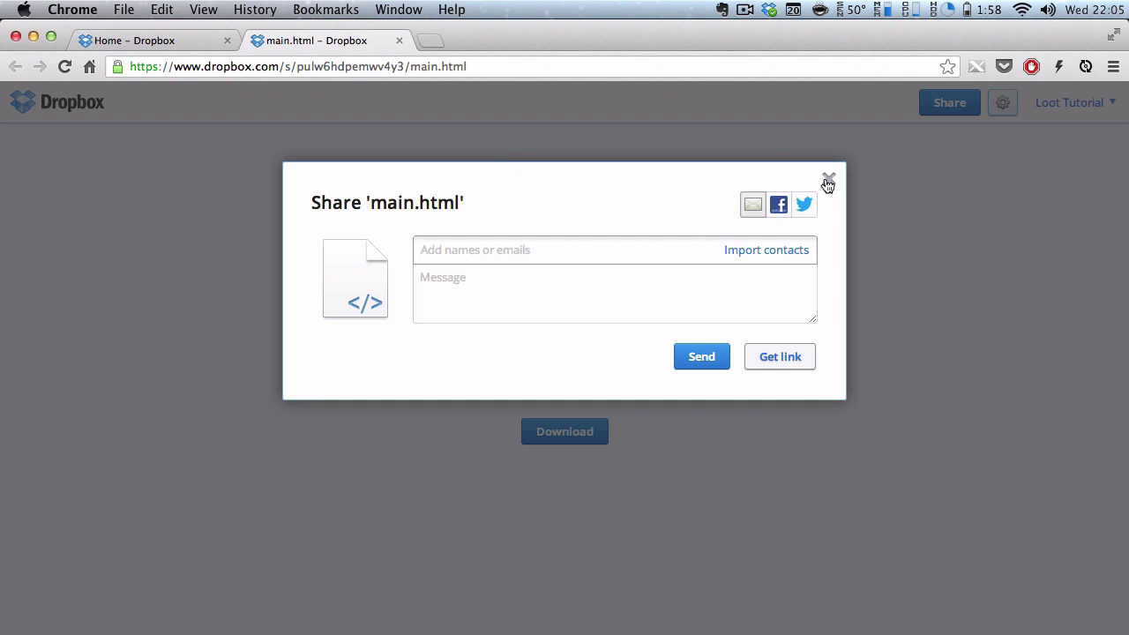
click(828, 180)
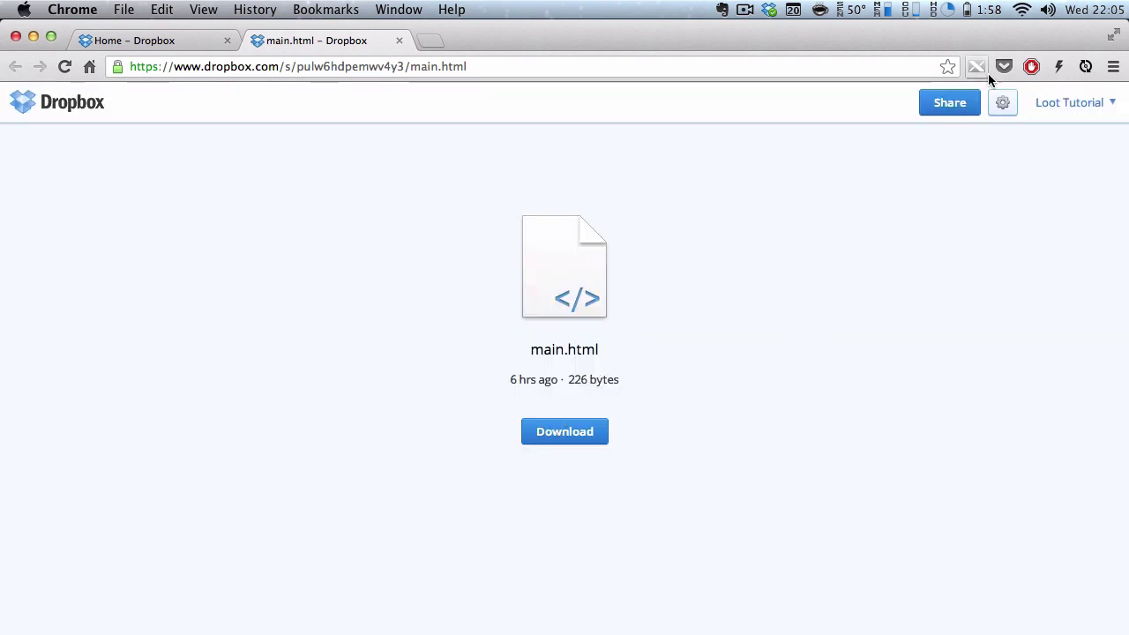
Copy main.html's link, load it in the address bar, then close that page
click(950, 102)
click(788, 367)
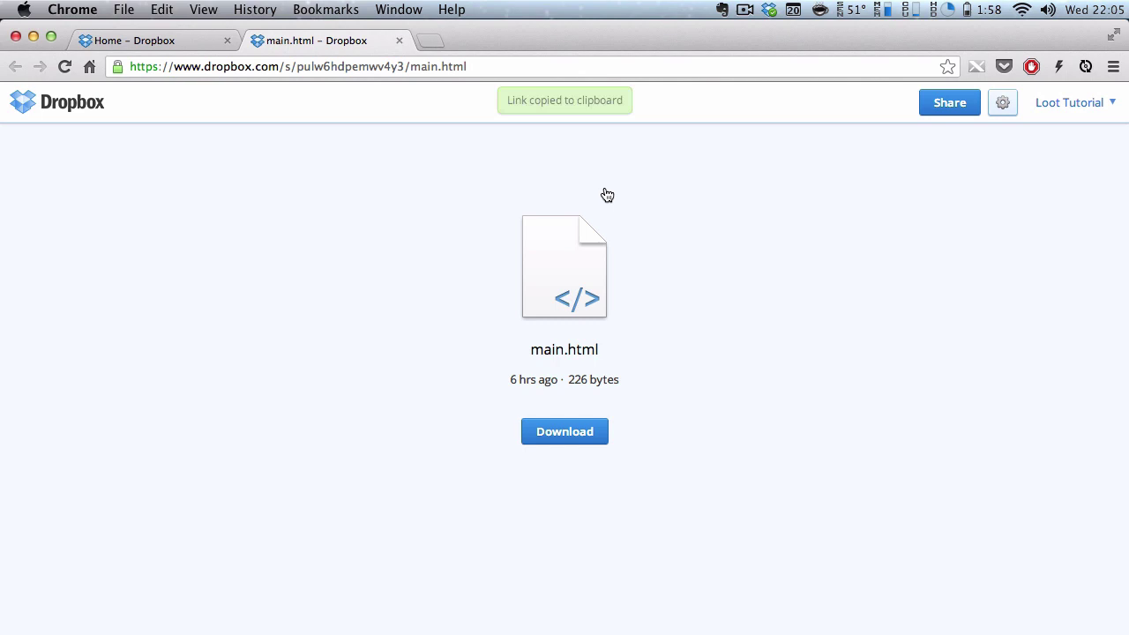
click(469, 66)
key(super+v)
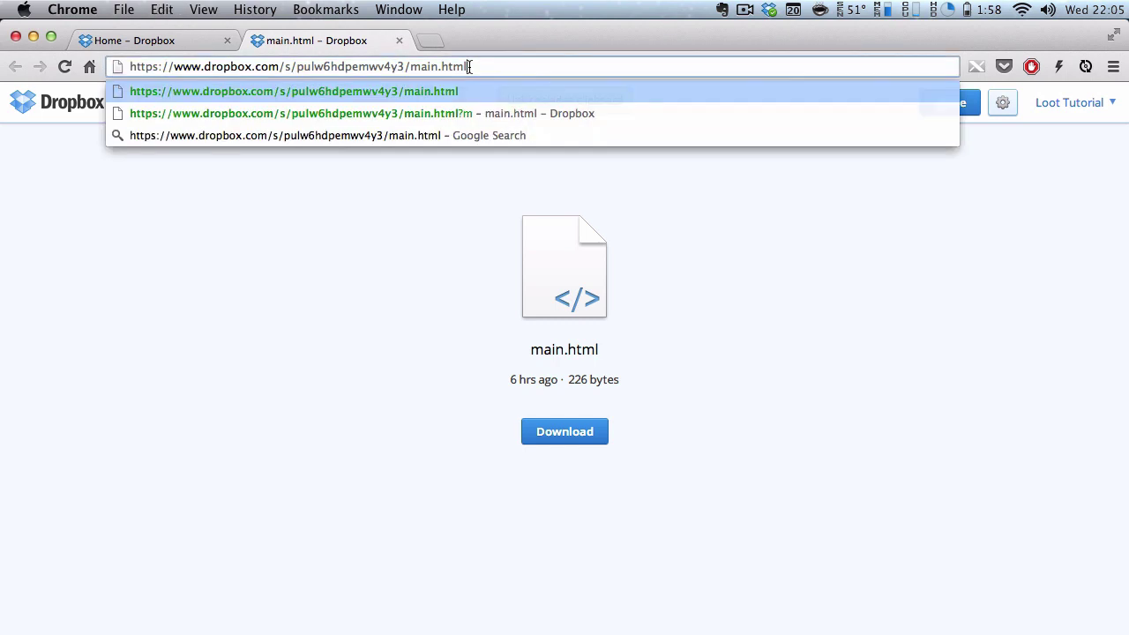
key(Return)
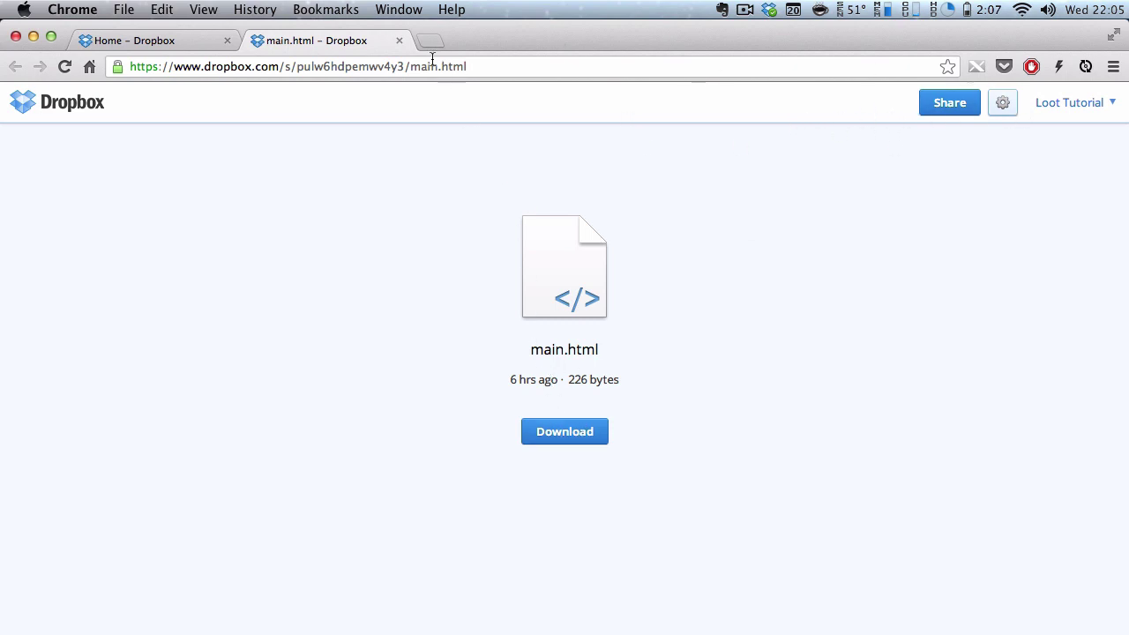
click(398, 40)
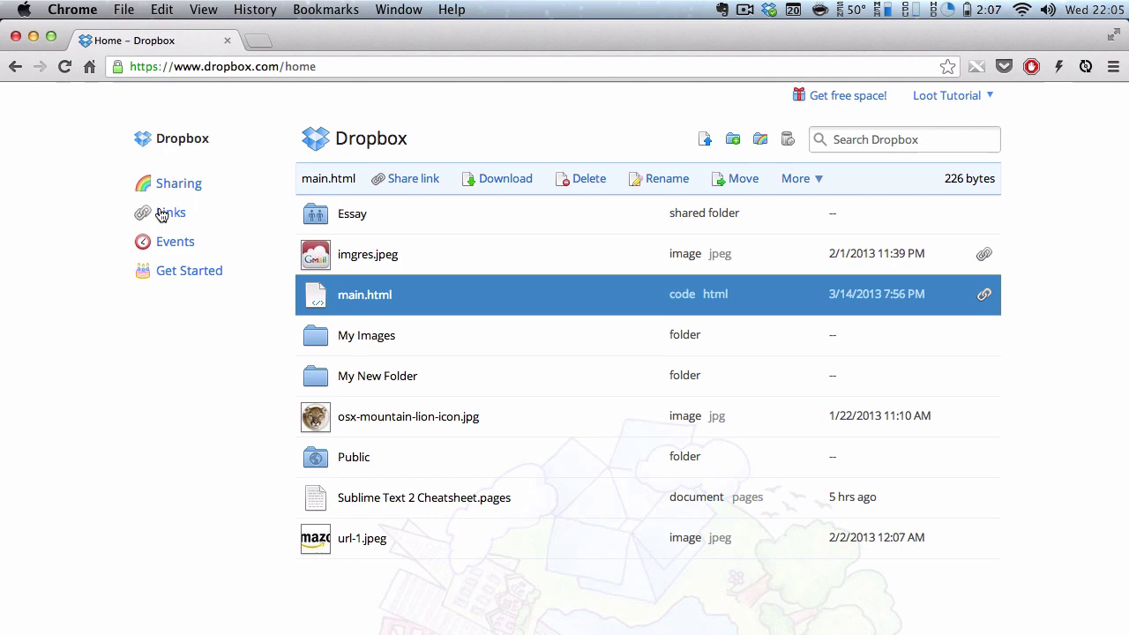
Open the local Dropbox folder full-screen in Finder and share osx-mountain-lion-icon.jpg via Dropbox > Share Link
click(769, 10)
click(725, 45)
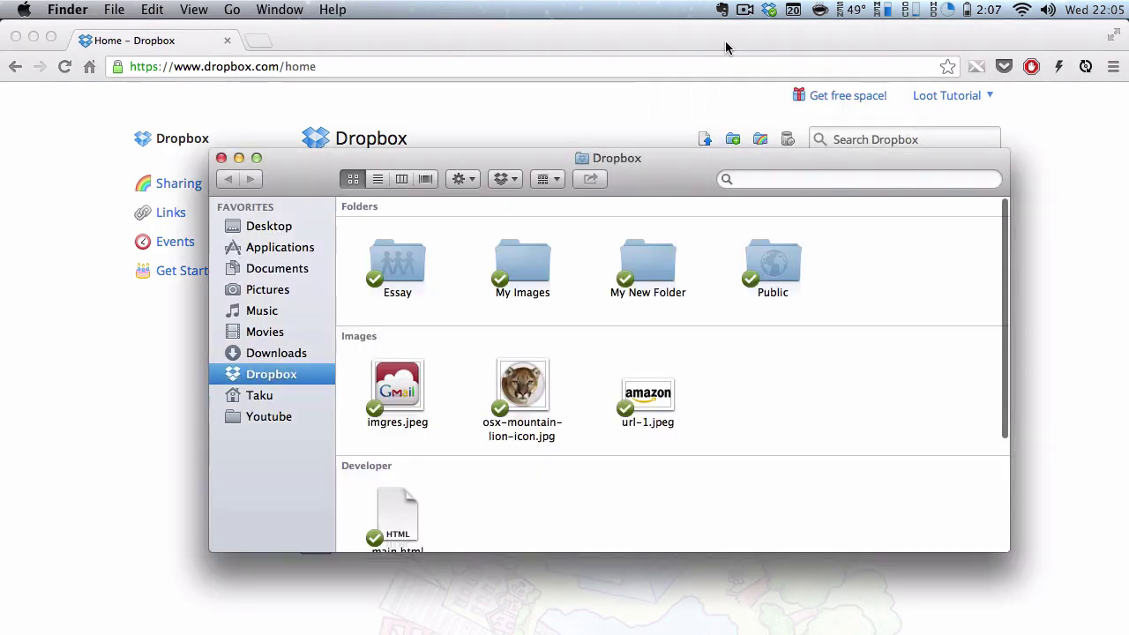
mouse_move(256, 164)
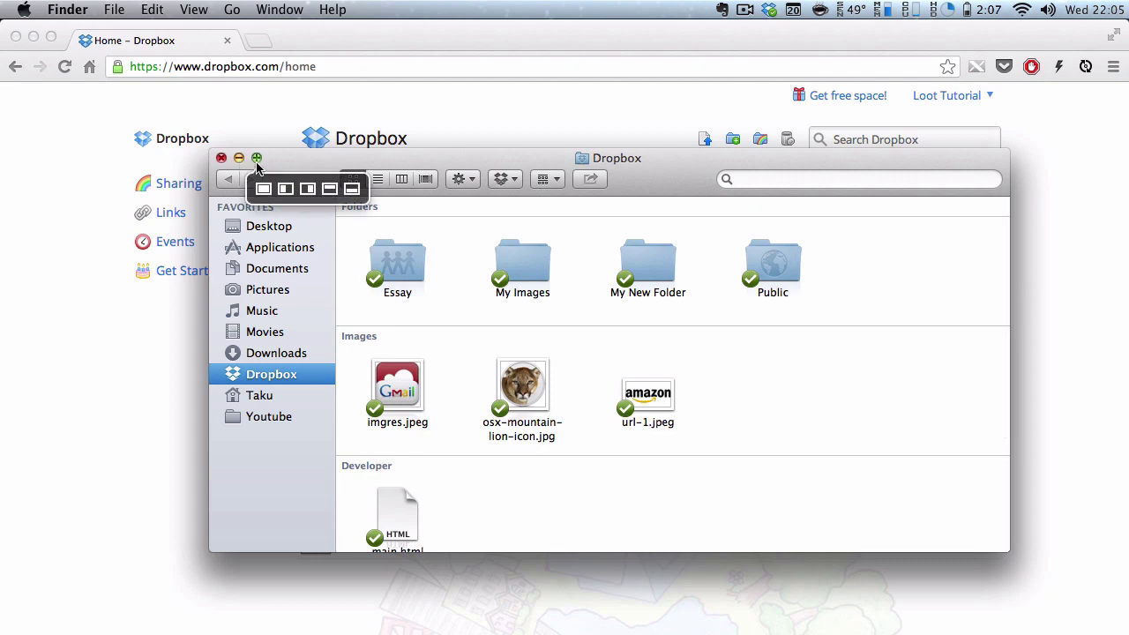
click(261, 187)
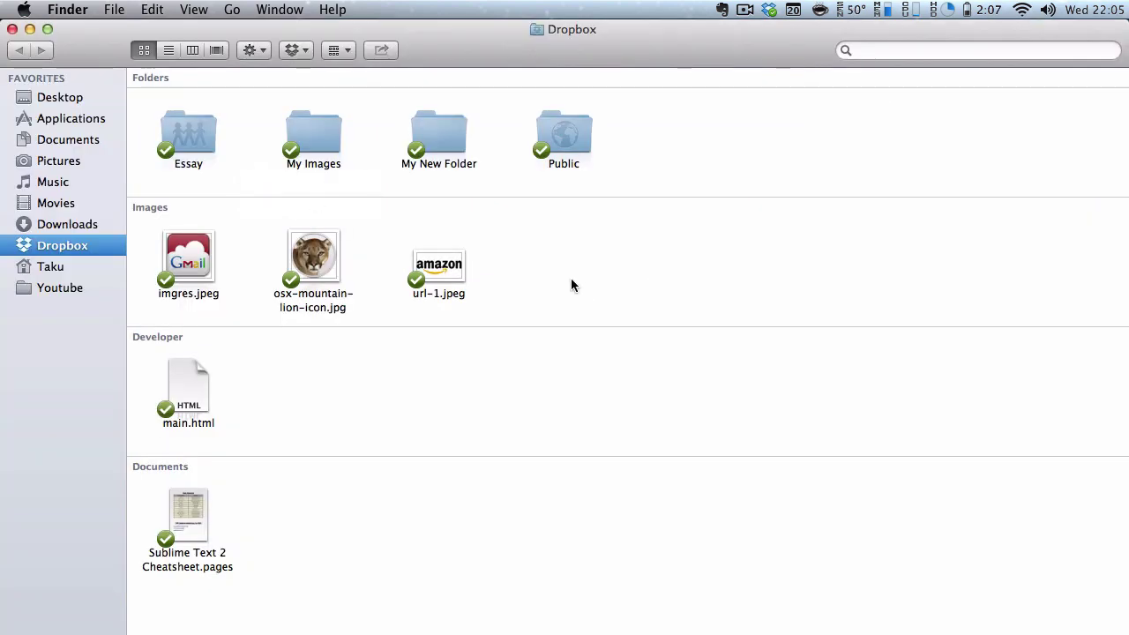
click(318, 259)
right_click(317, 260)
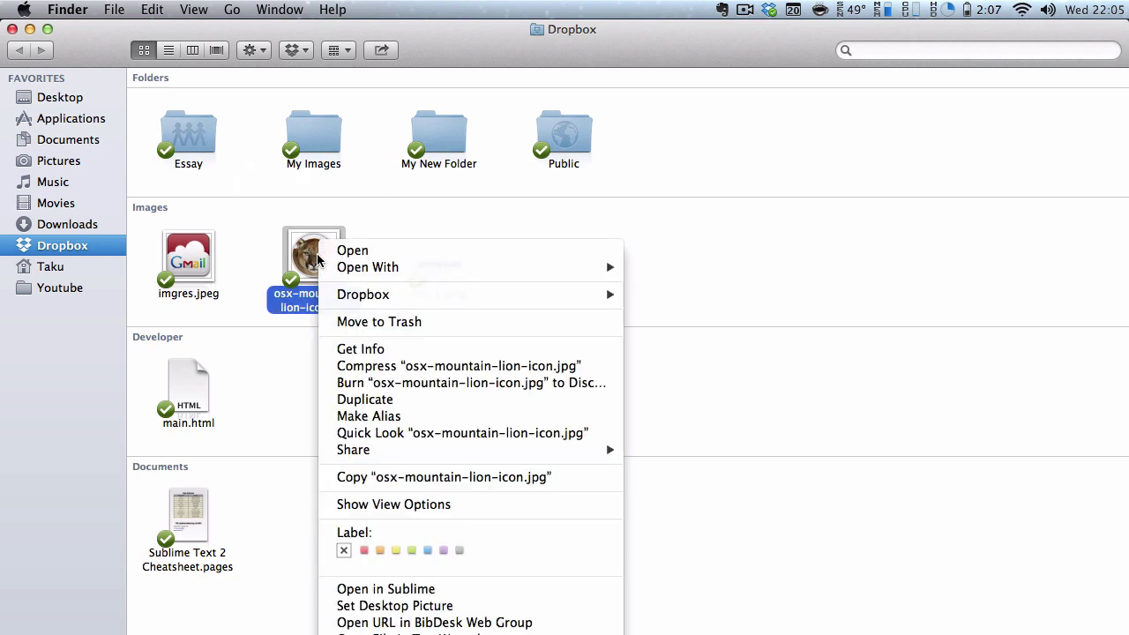
mouse_move(499, 302)
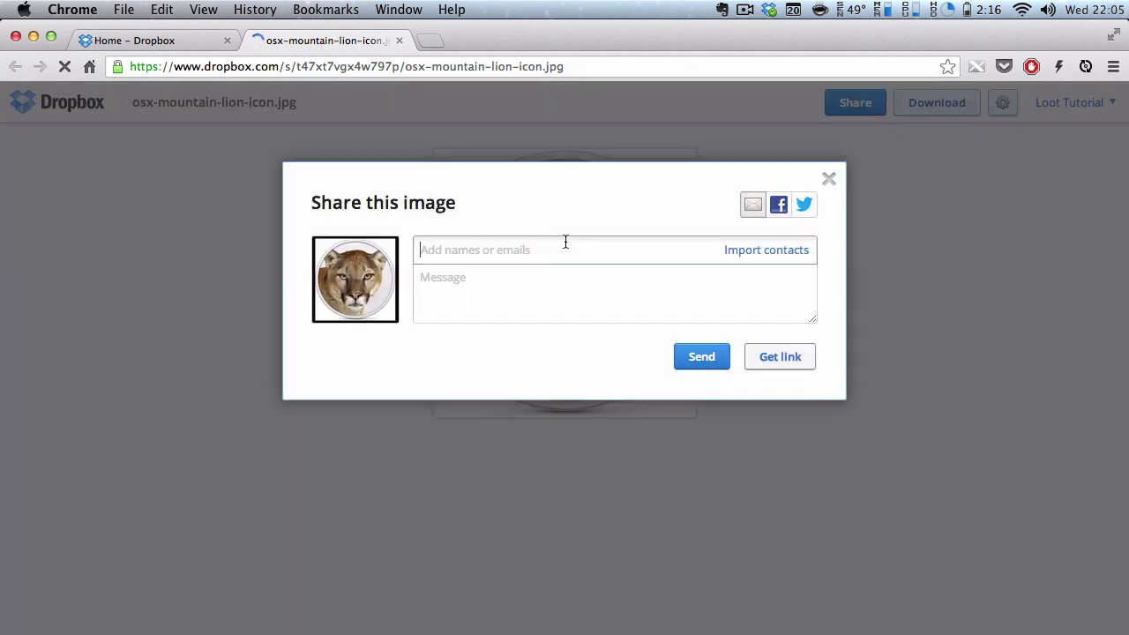
Clear the Finder selection and view the mountain lion image's share page in Chrome
click(161, 46)
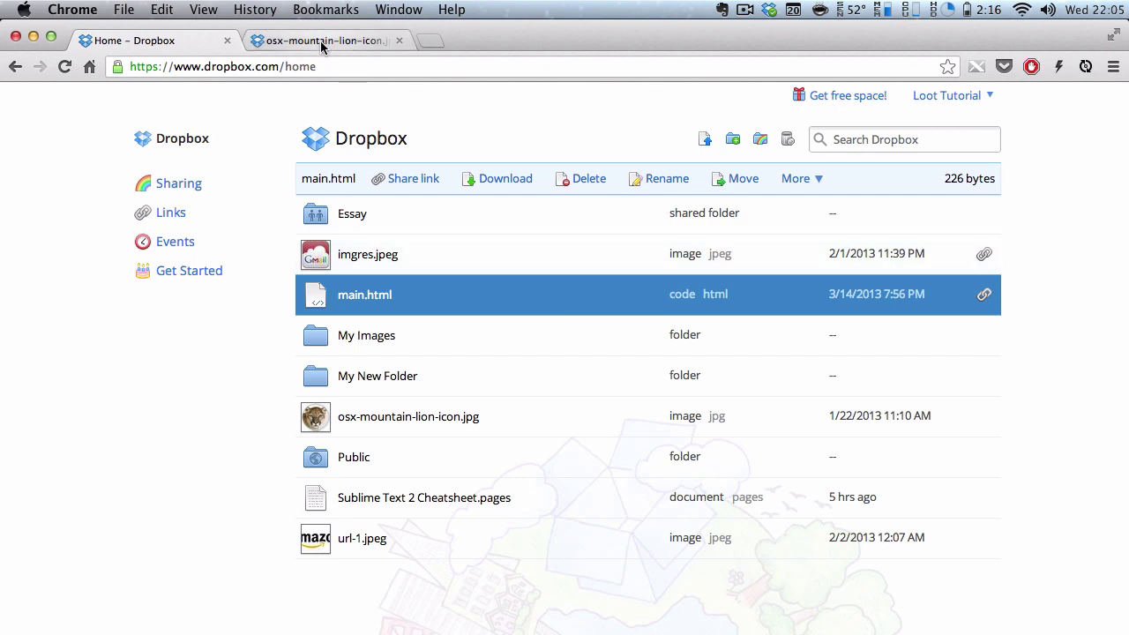
key(super+Tab)
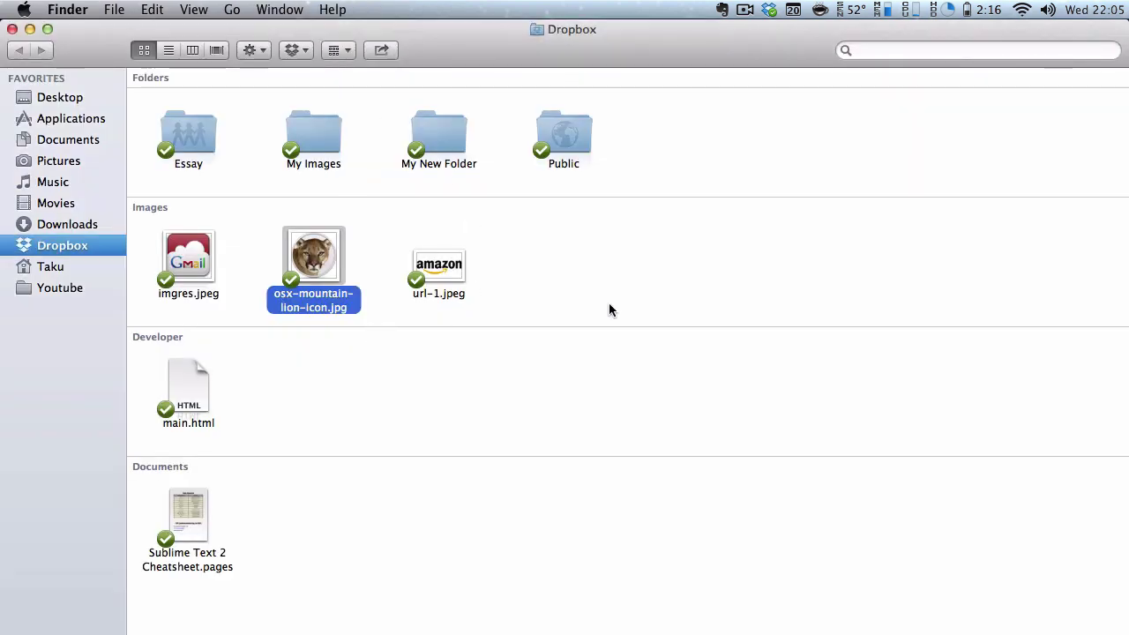
click(608, 304)
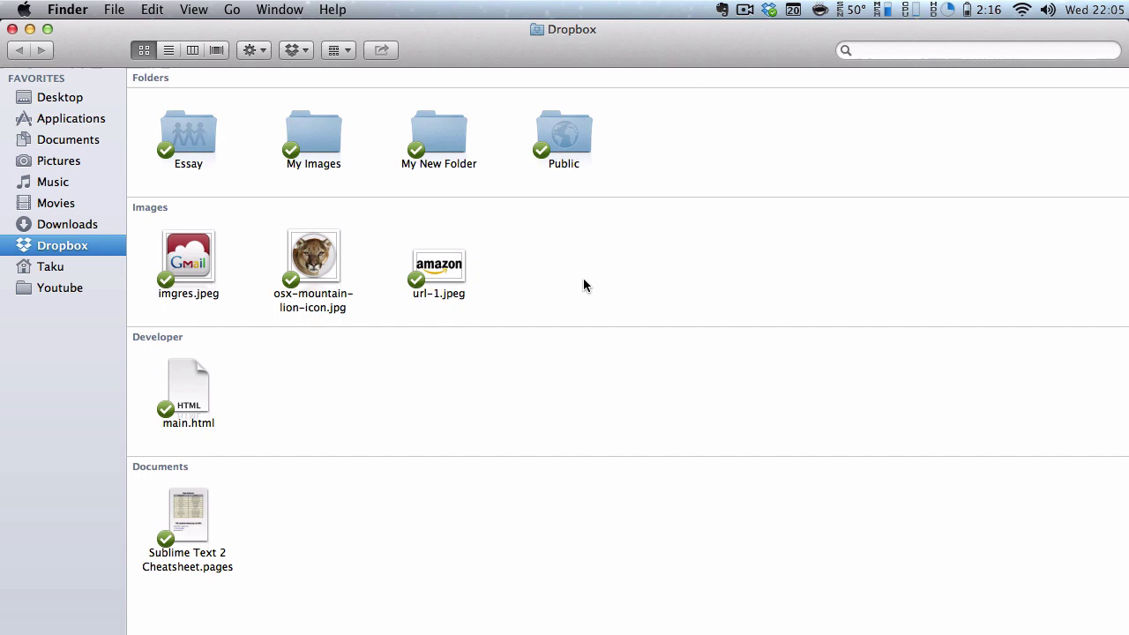
key(super+Tab)
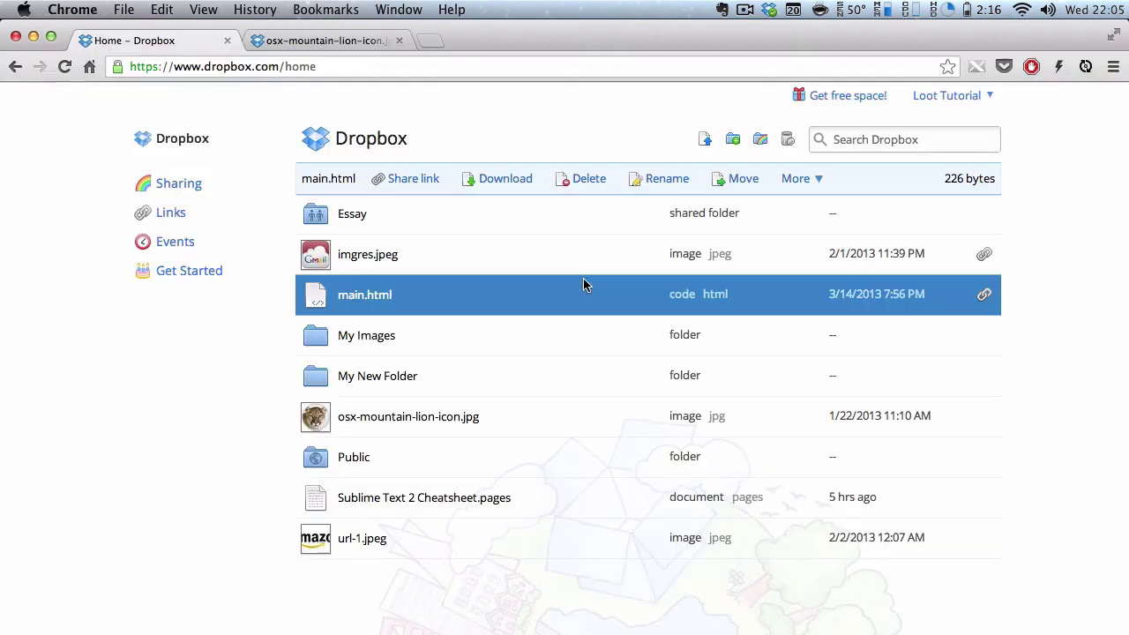
click(342, 43)
Close the image's share page and start removing the osx-mountain-lion-icon.jpg link on the Links page
click(398, 40)
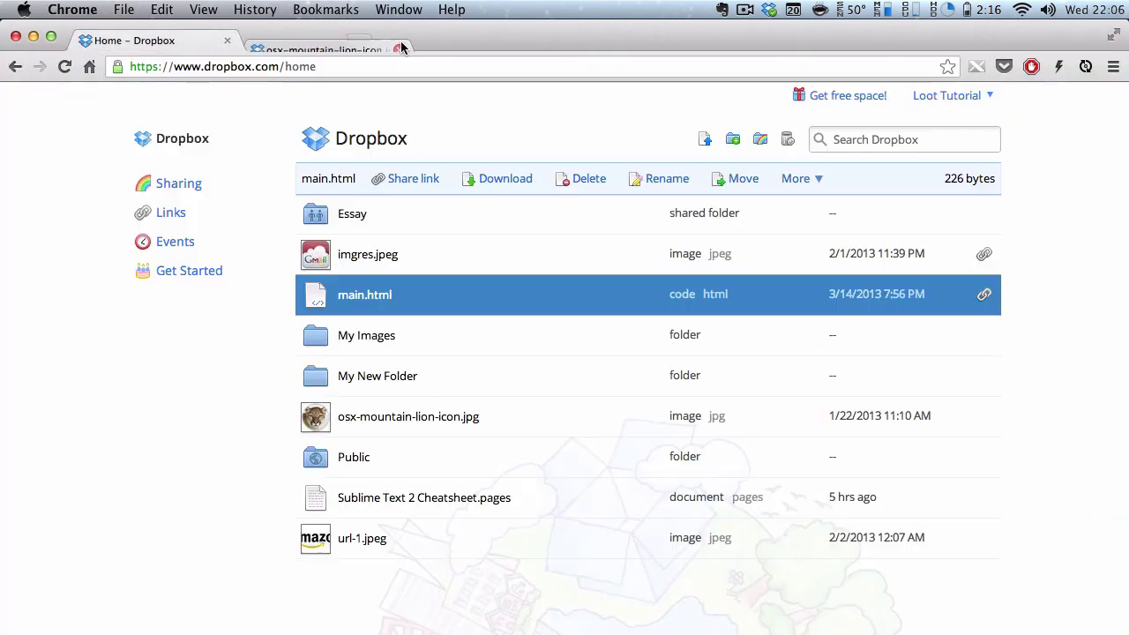
click(524, 121)
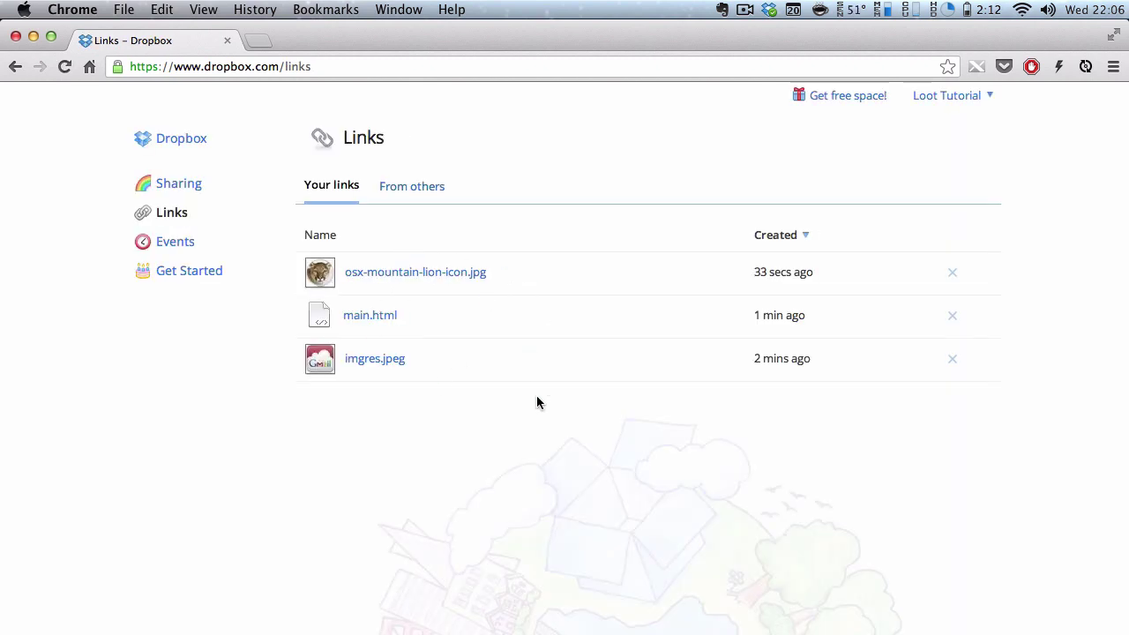
click(951, 275)
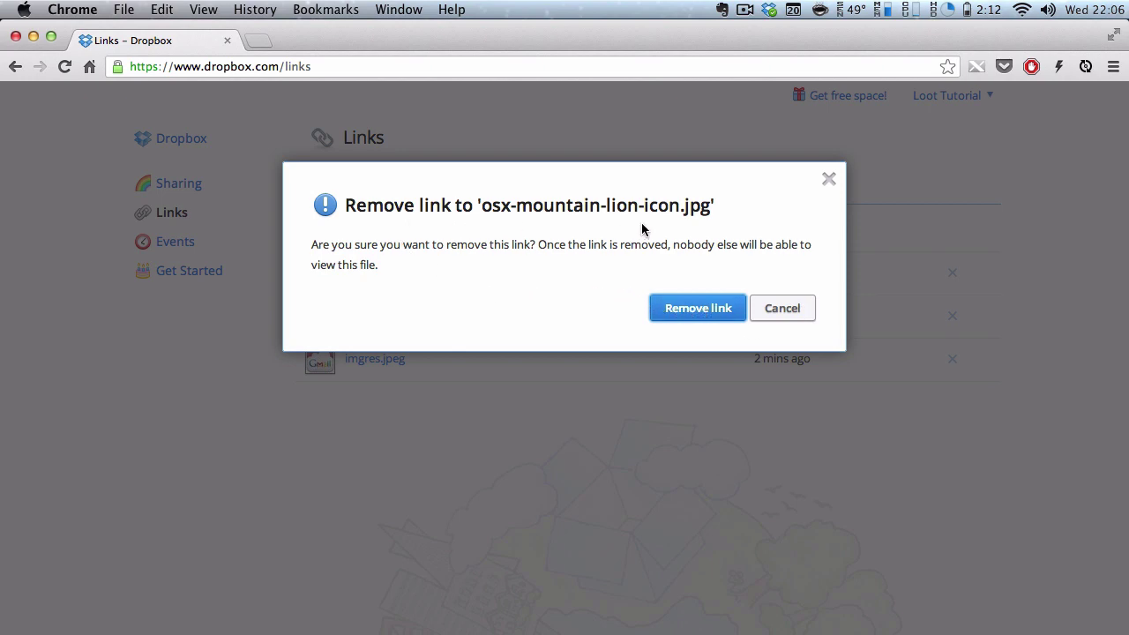
Remove the shared links for osx-mountain-lion-icon.jpg, main.html and imgres.jpeg
click(698, 309)
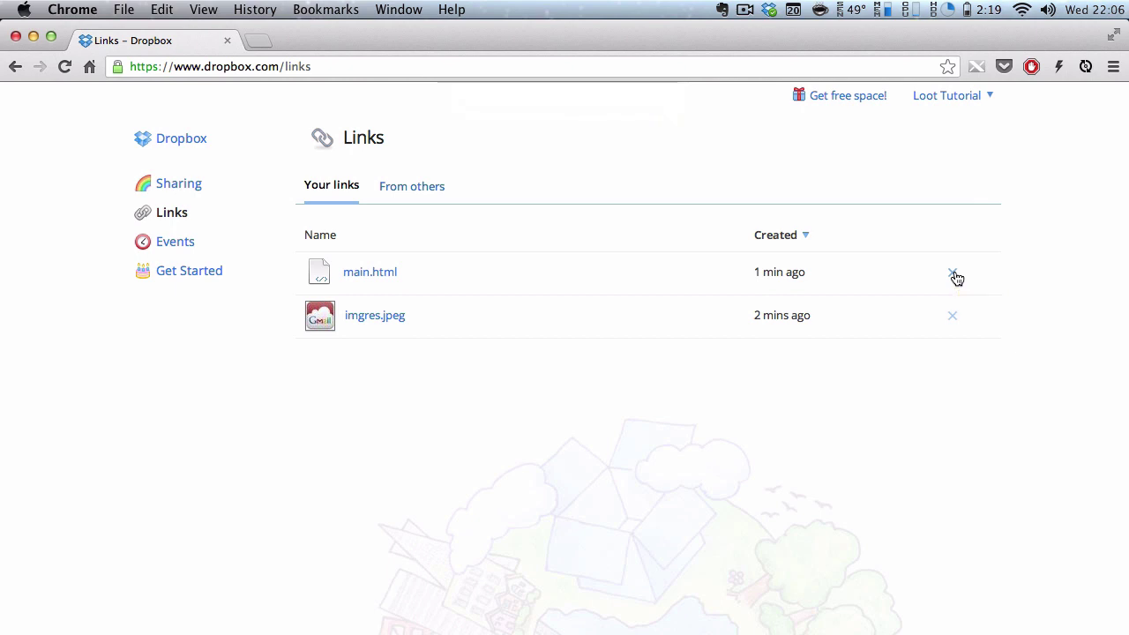
click(952, 273)
click(724, 310)
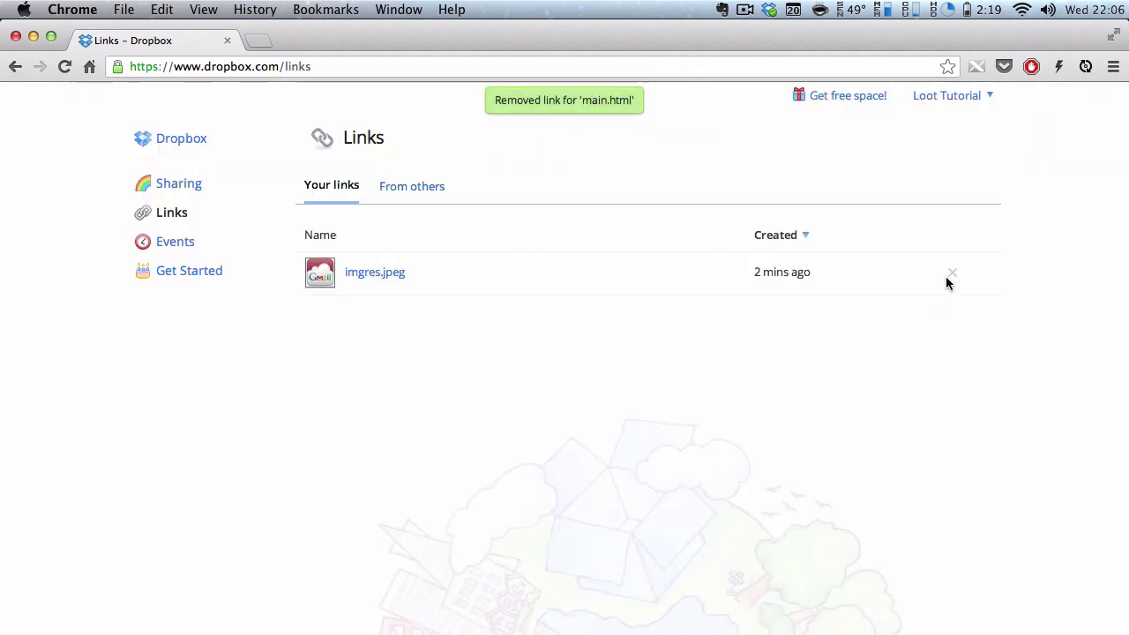
click(950, 273)
click(678, 313)
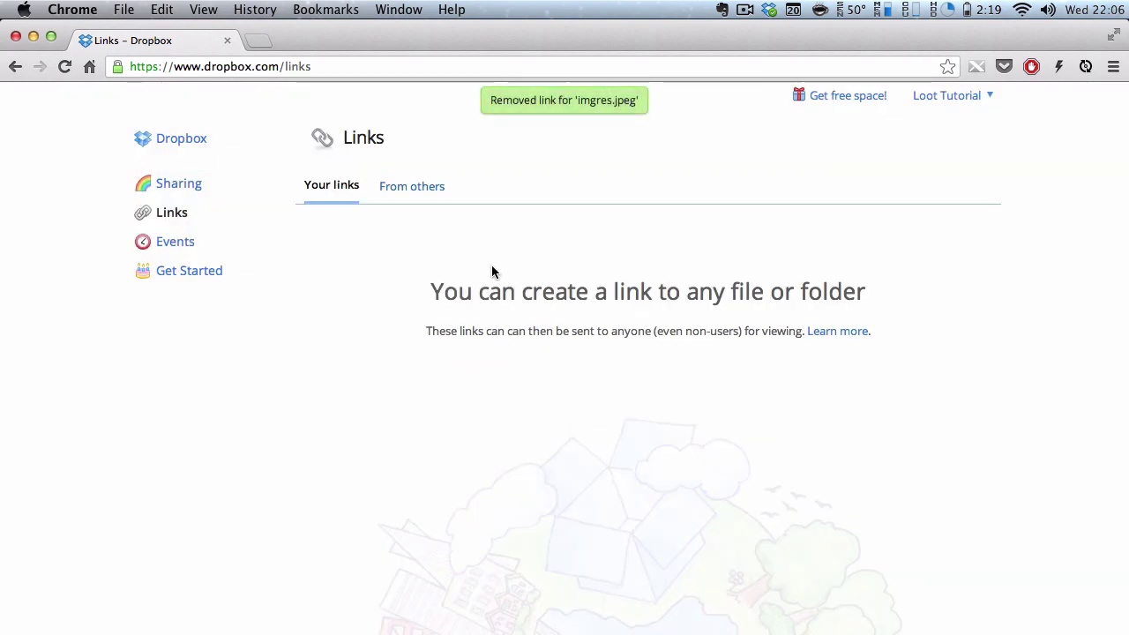
Return to the Dropbox Home list showing Essay, imgres.jpeg, main.html and Public
click(196, 139)
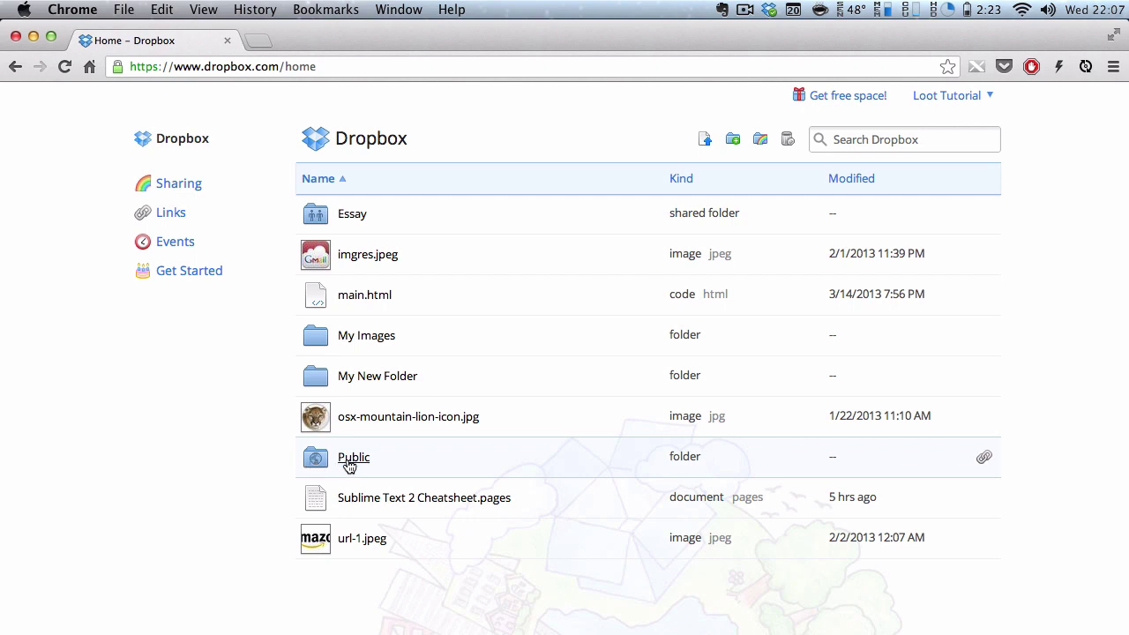
Move url-1.jpeg into the Public folder in Finder and open that folder
key(super+Tab)
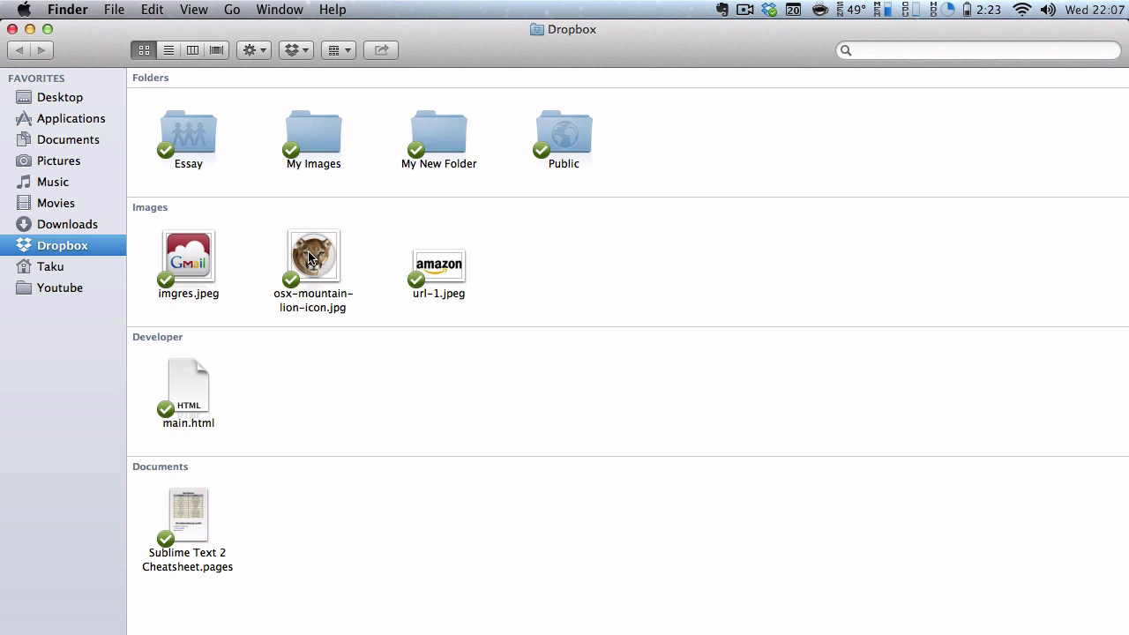
click(443, 275)
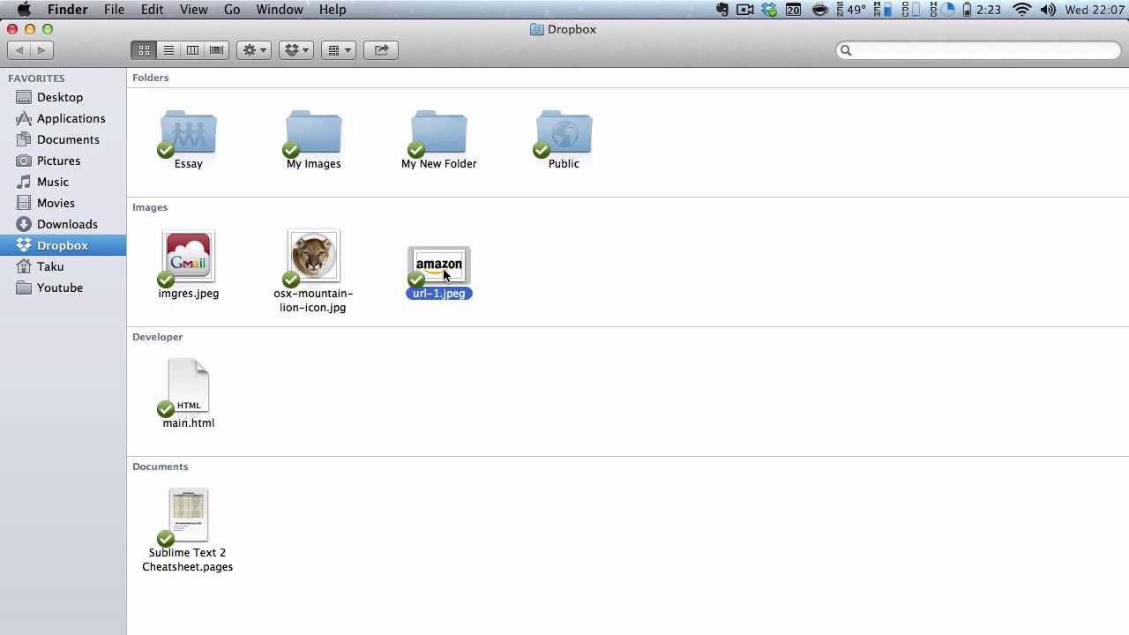
drag(443, 275, 563, 145)
double_click(564, 147)
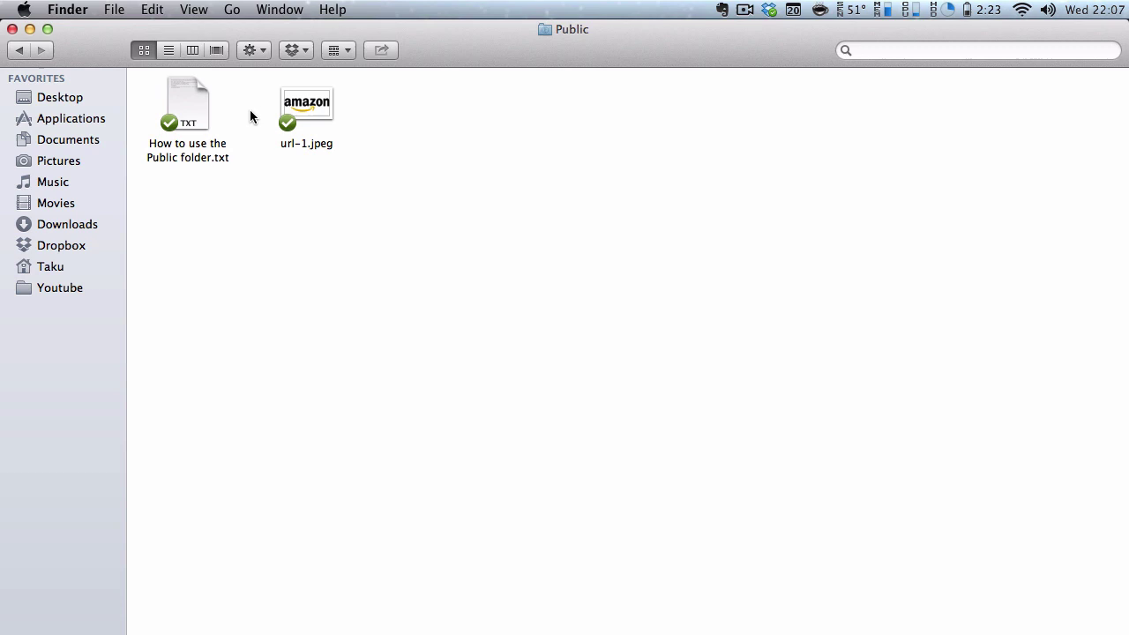
Copy url-1.jpeg's public link via Dropbox > Copy Public Link
click(188, 145)
click(288, 192)
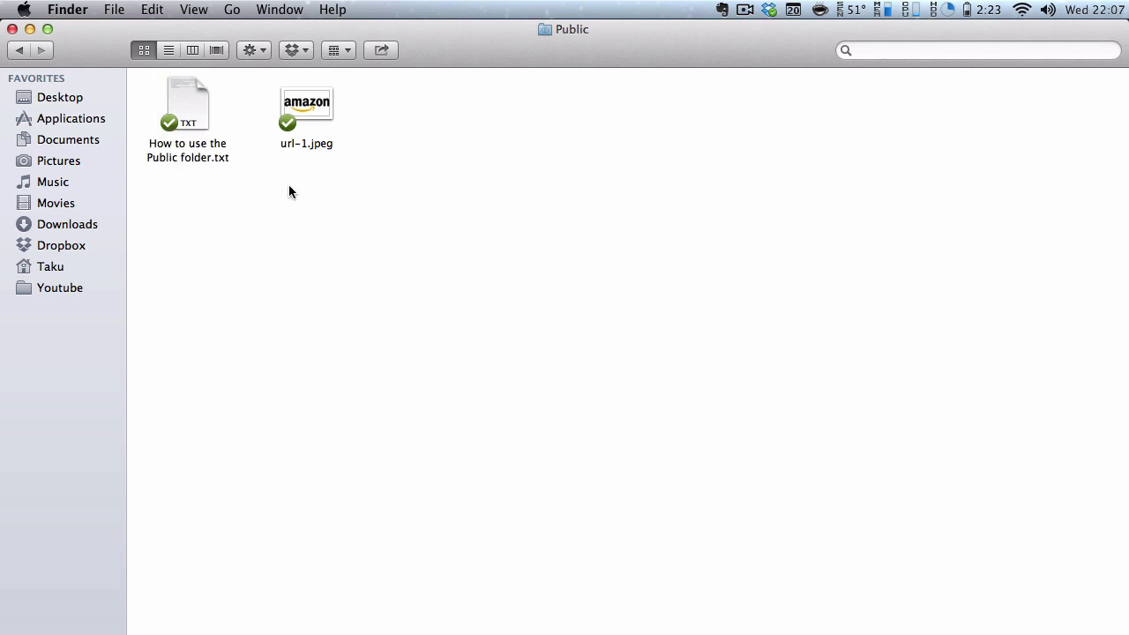
click(305, 114)
right_click(305, 113)
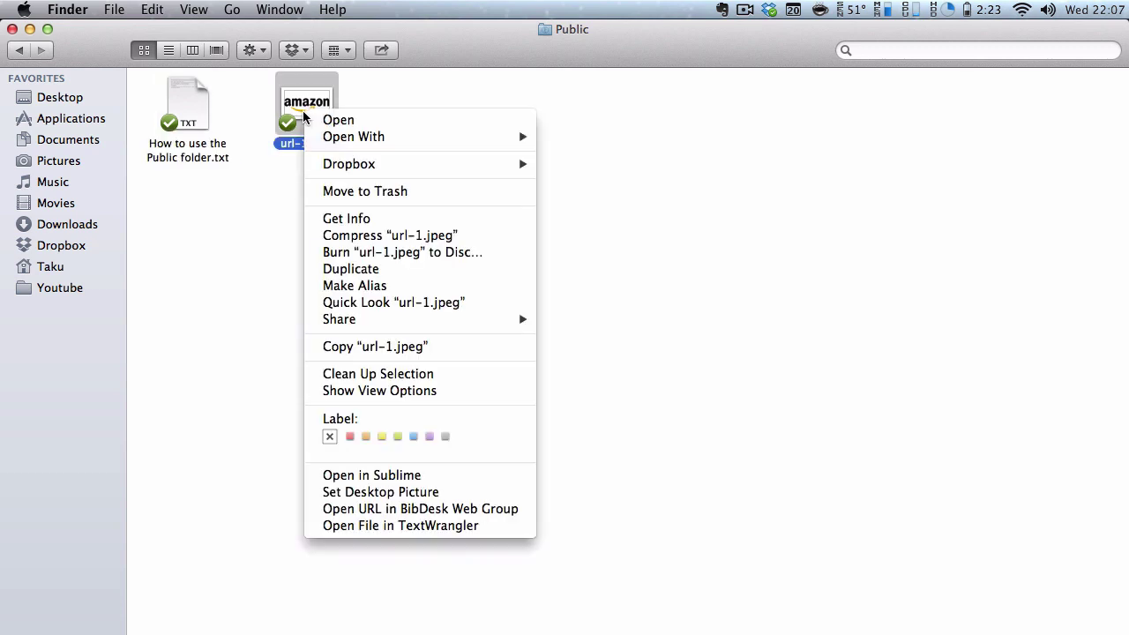
mouse_move(396, 164)
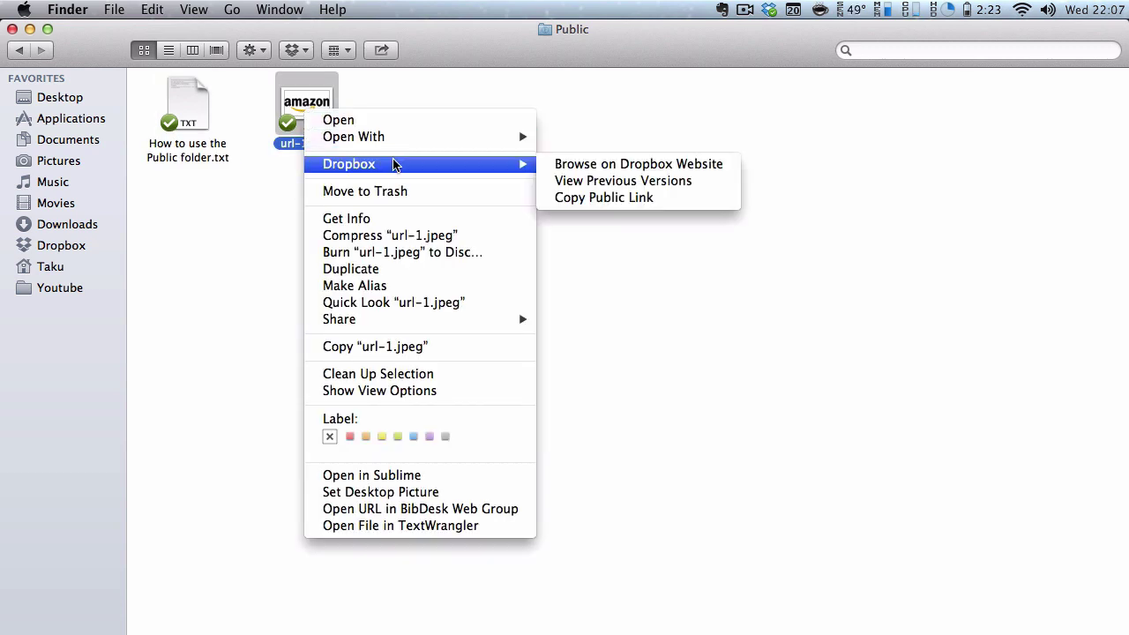
click(603, 197)
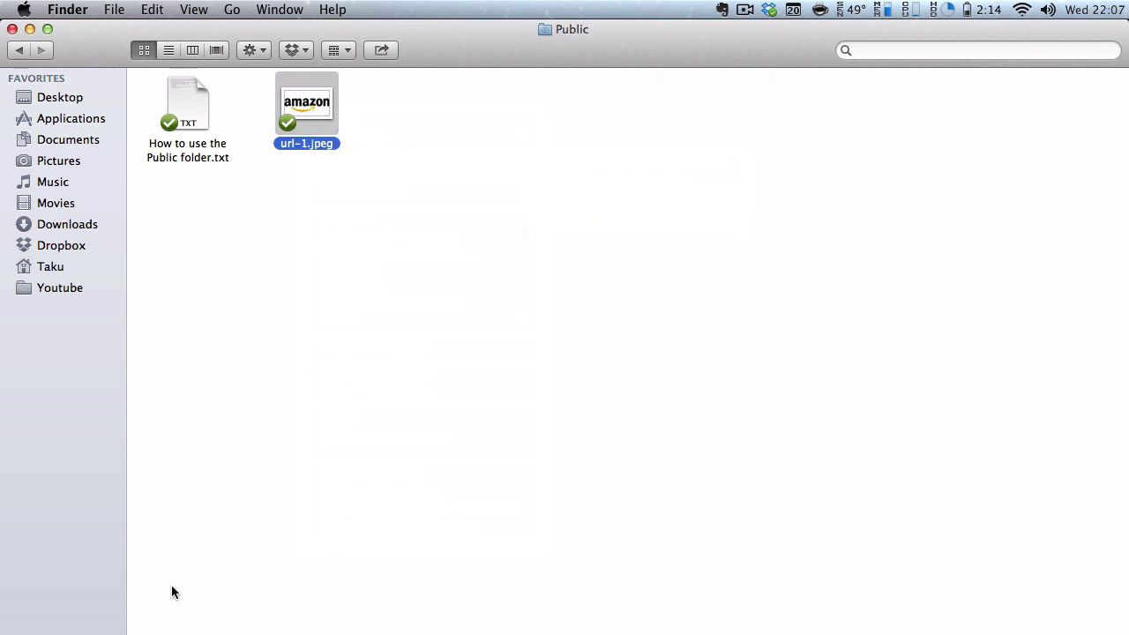
Load url-1.jpeg's public link in a new Chrome tab, then return to Dropbox Home and select imgres.jpeg
click(114, 631)
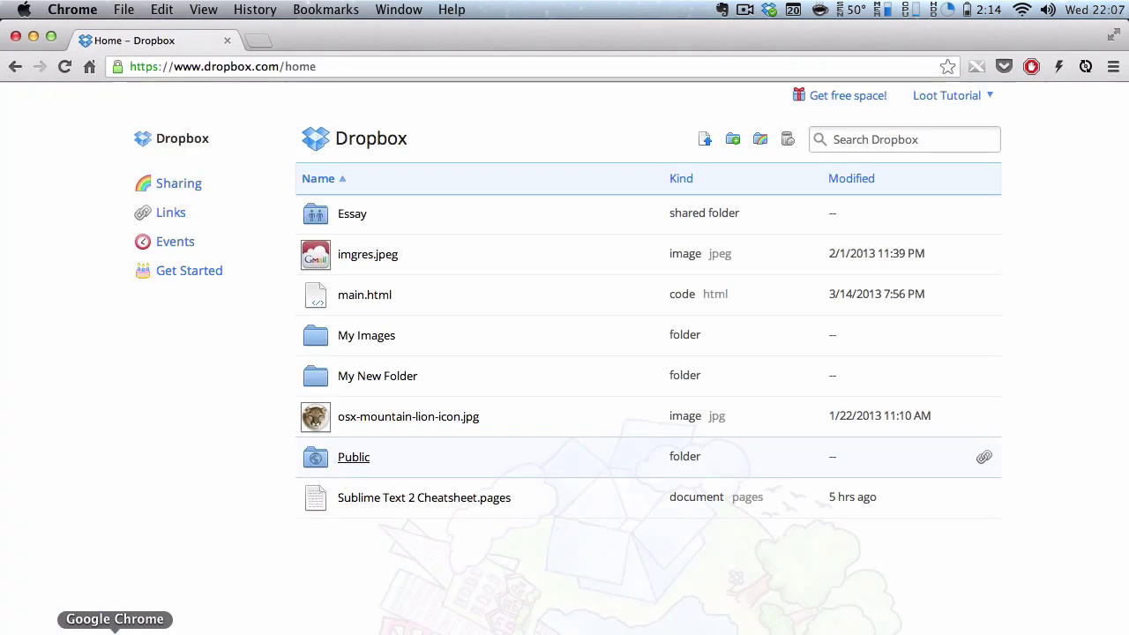
click(257, 41)
key(super+v)
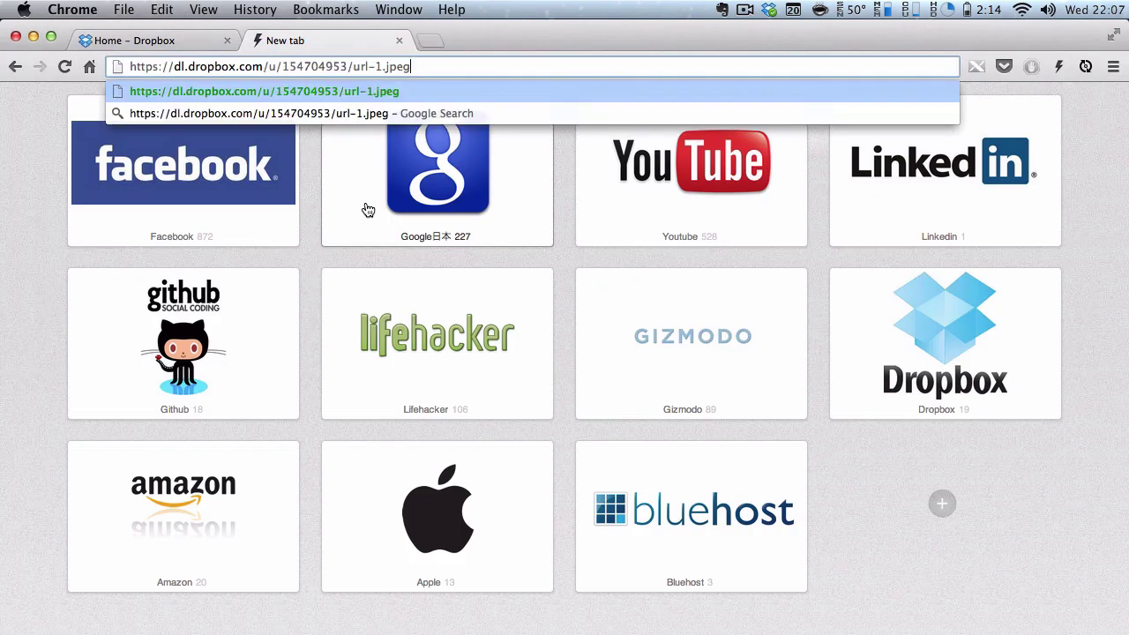
key(Return)
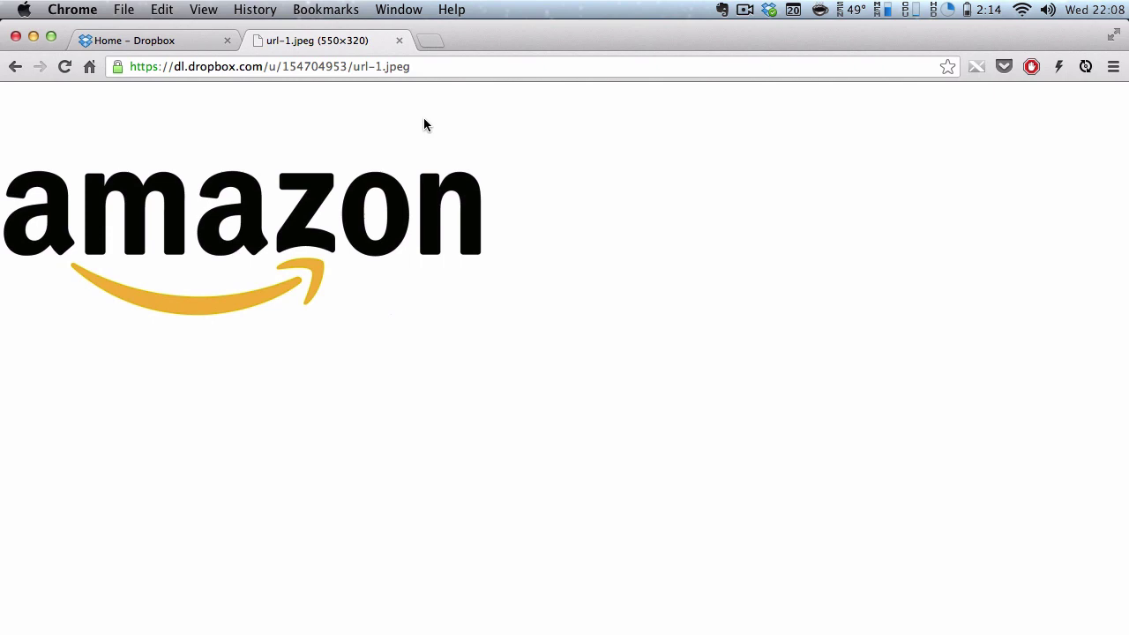
click(174, 44)
click(533, 242)
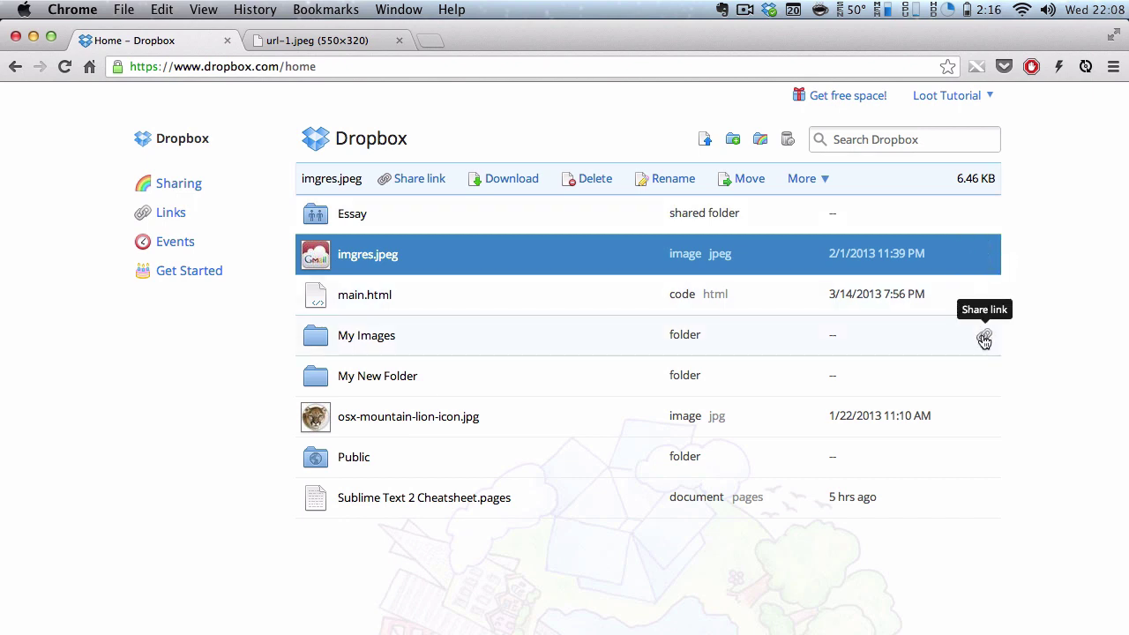
click(470, 458)
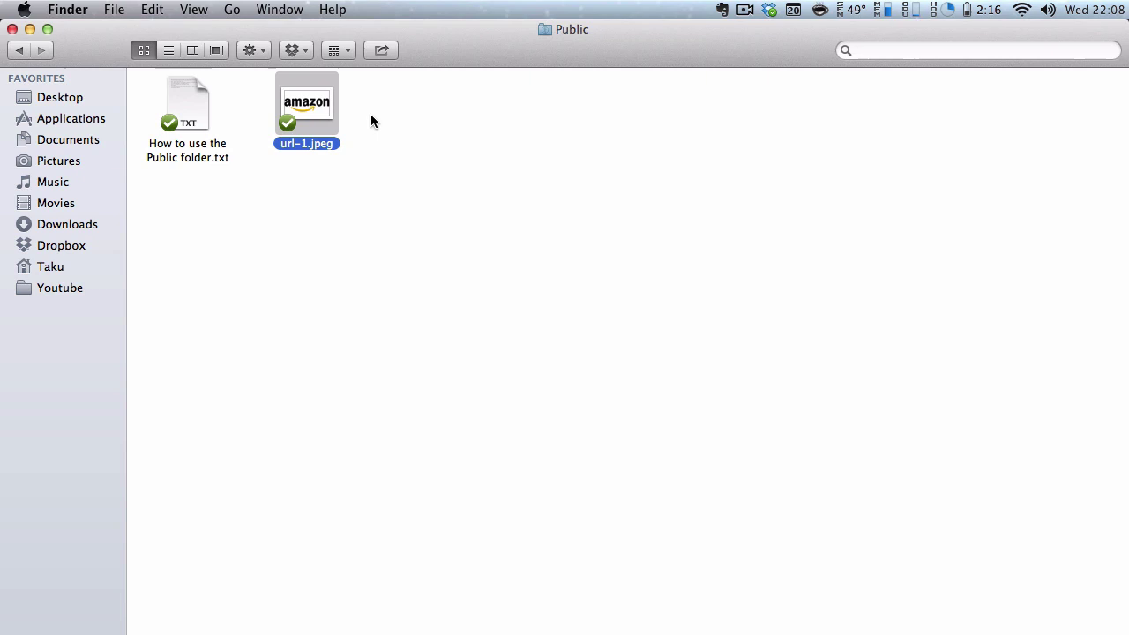
click(16, 51)
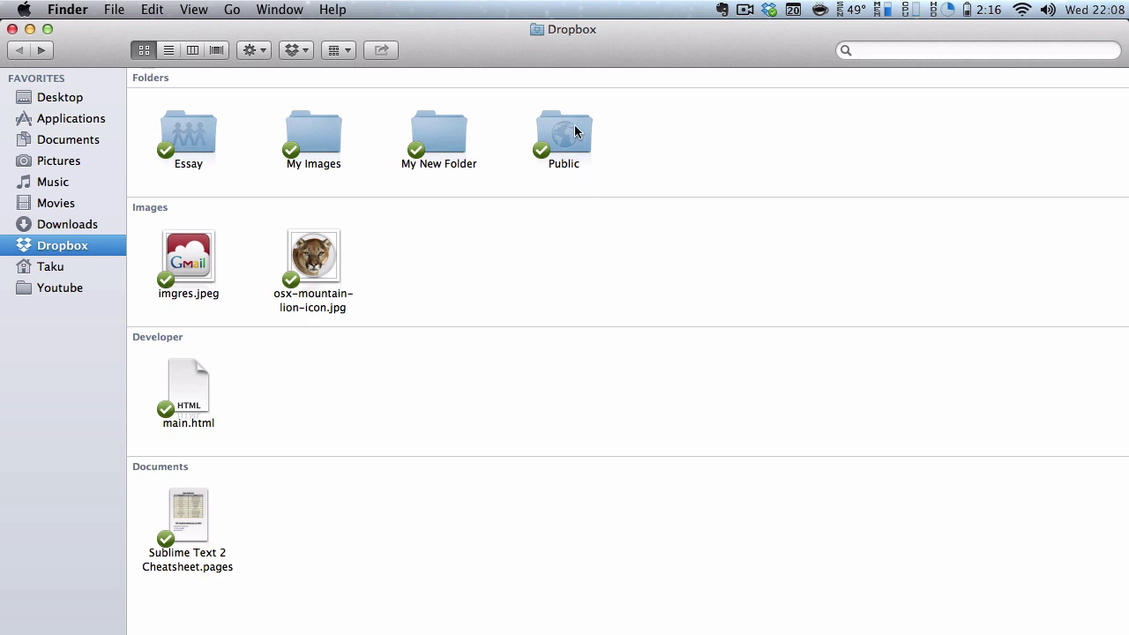
double_click(578, 155)
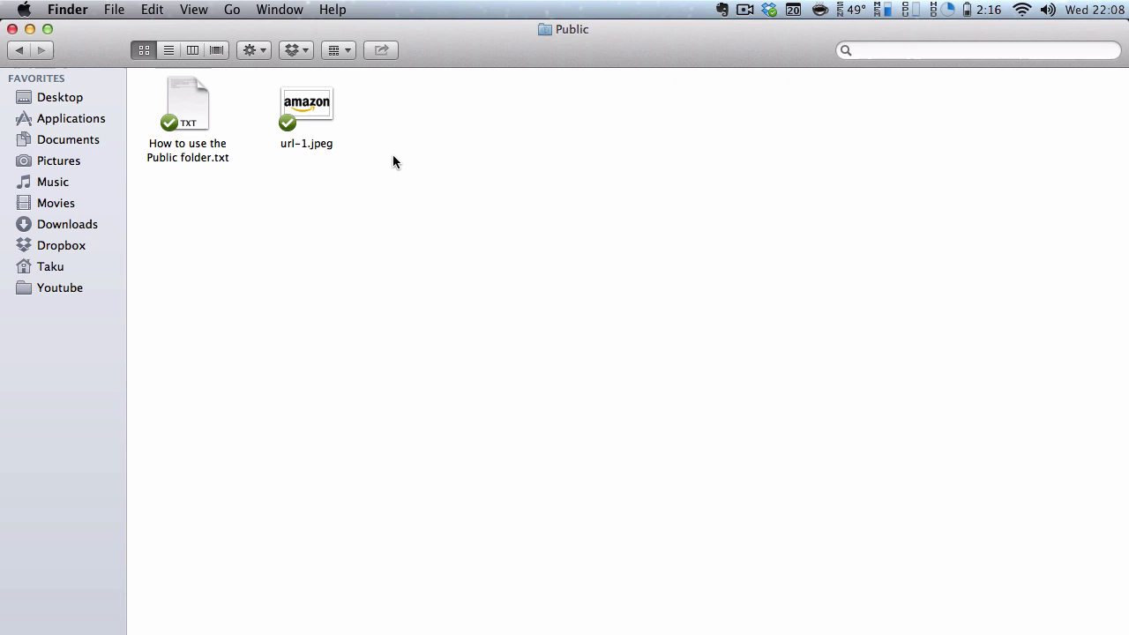
key(super+Tab)
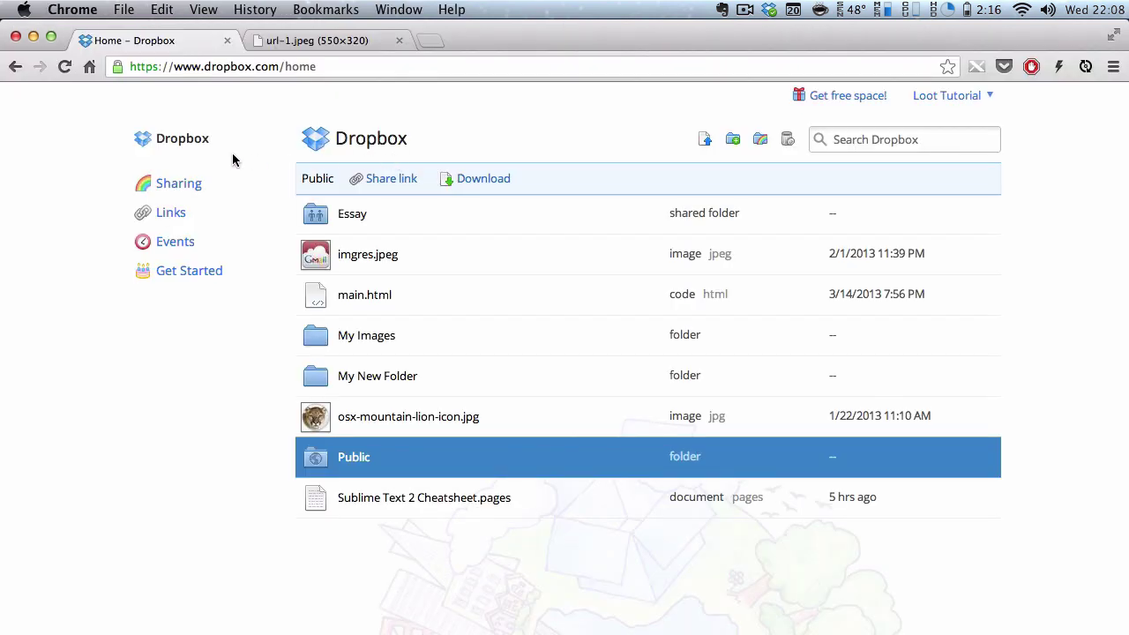
click(166, 215)
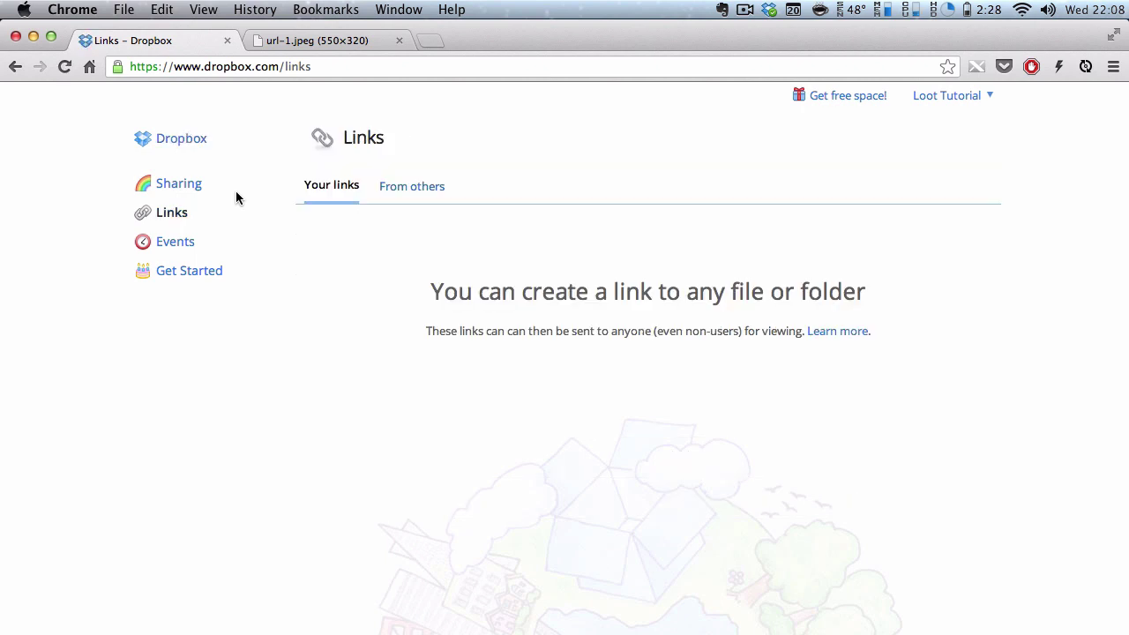
click(179, 144)
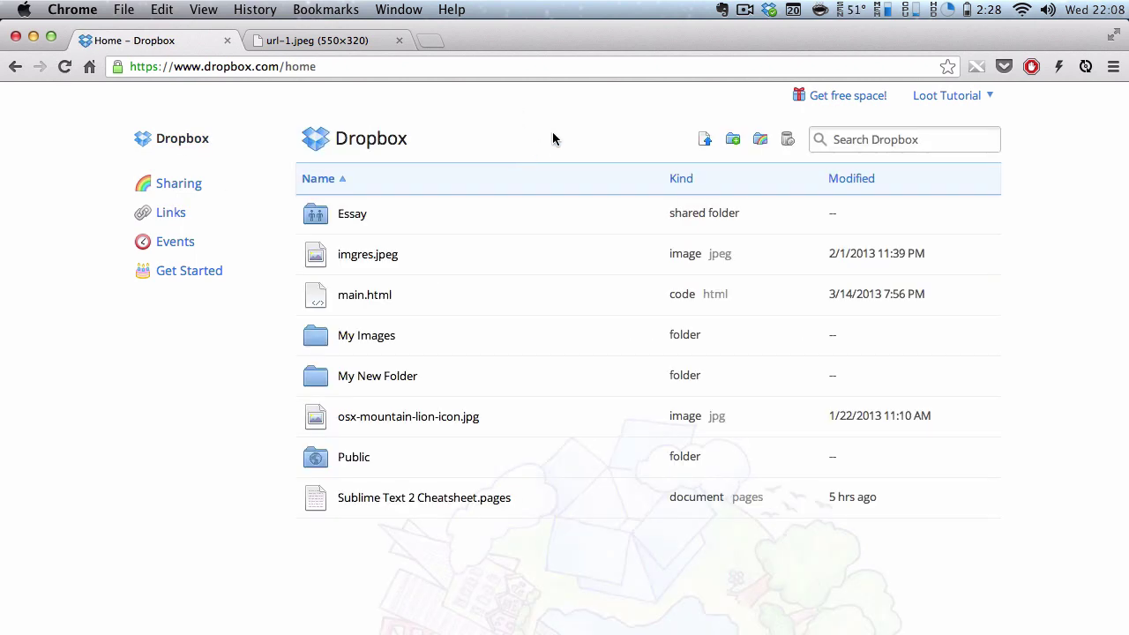
key(super+Tab)
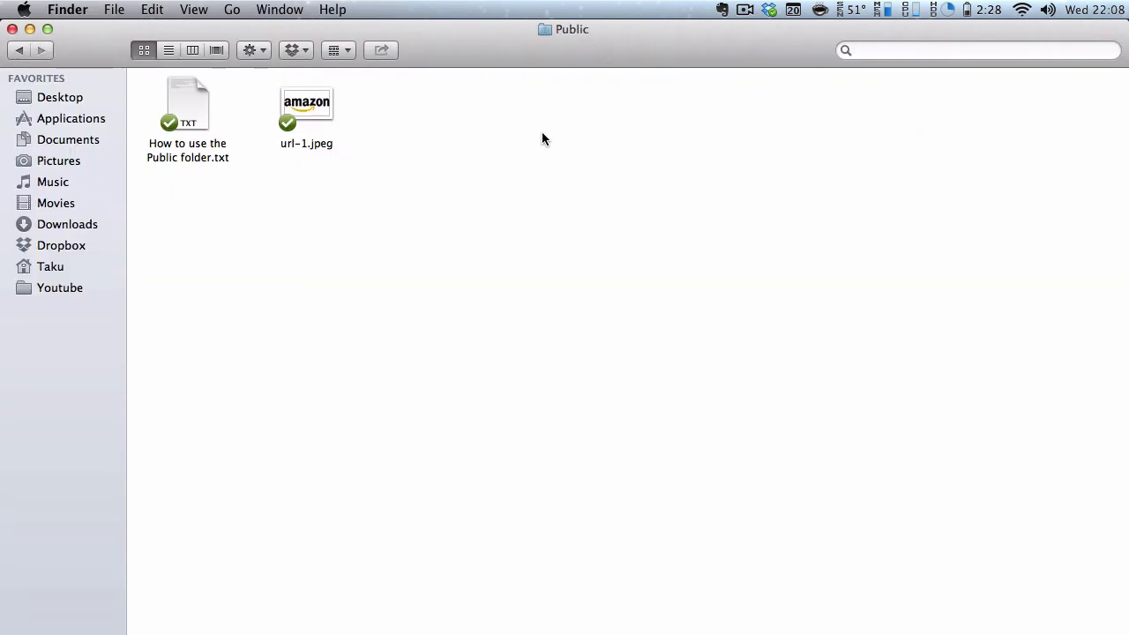
click(306, 115)
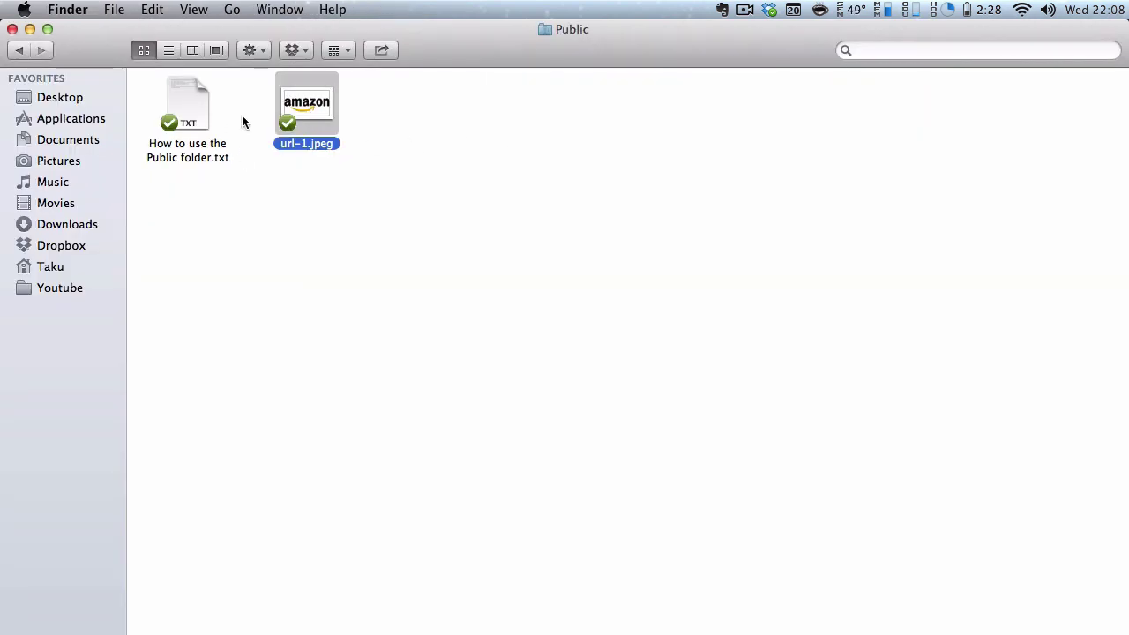
click(25, 49)
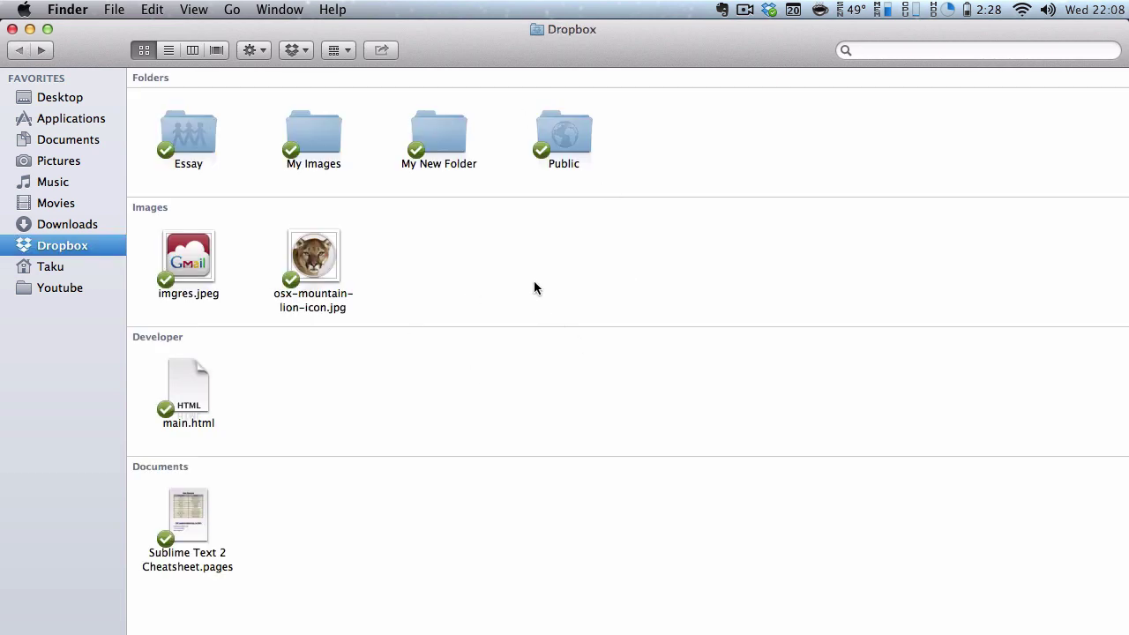
click(561, 141)
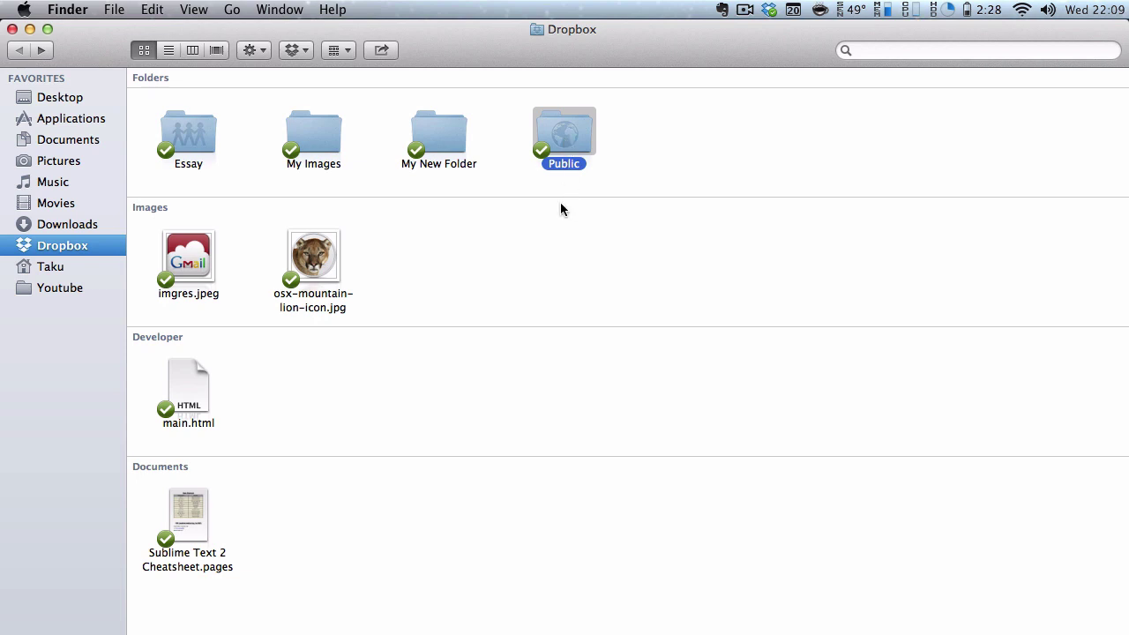
click(545, 267)
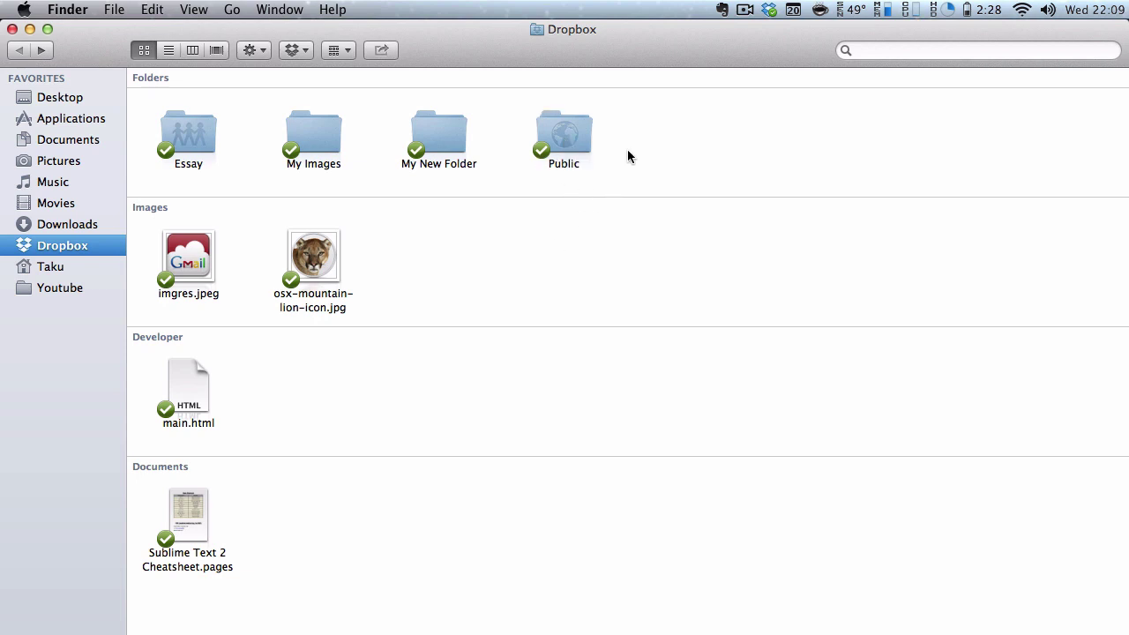
right_click(627, 150)
click(541, 233)
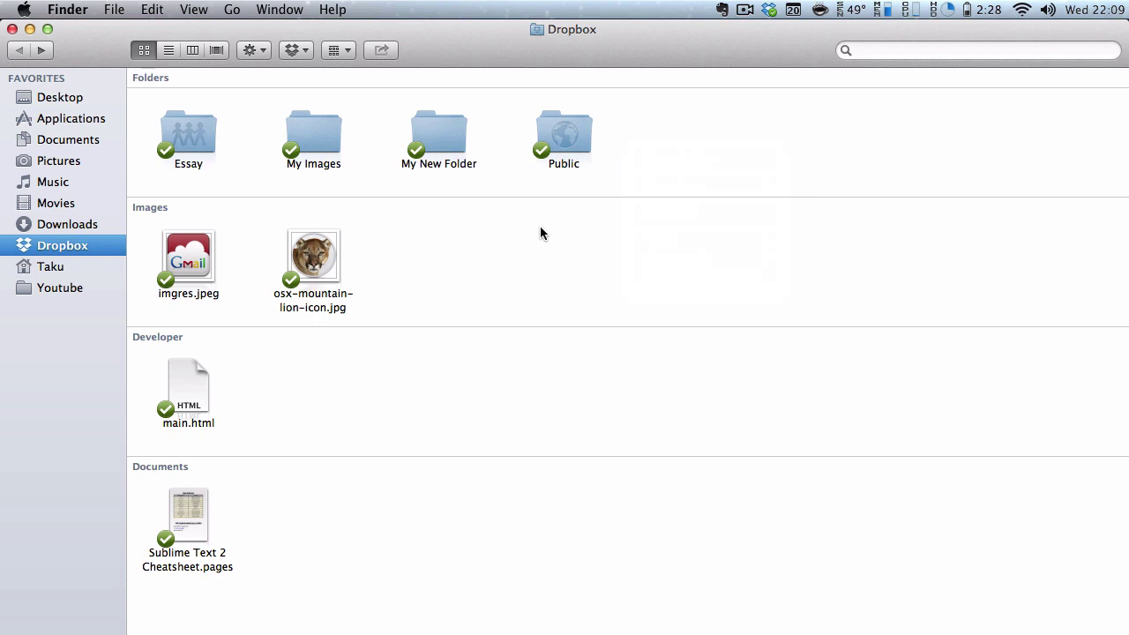
click(574, 141)
click(570, 277)
In a new Chrome tab, type dropbox.com/enable and open the enable_public_folder suggestion
key(super+Tab)
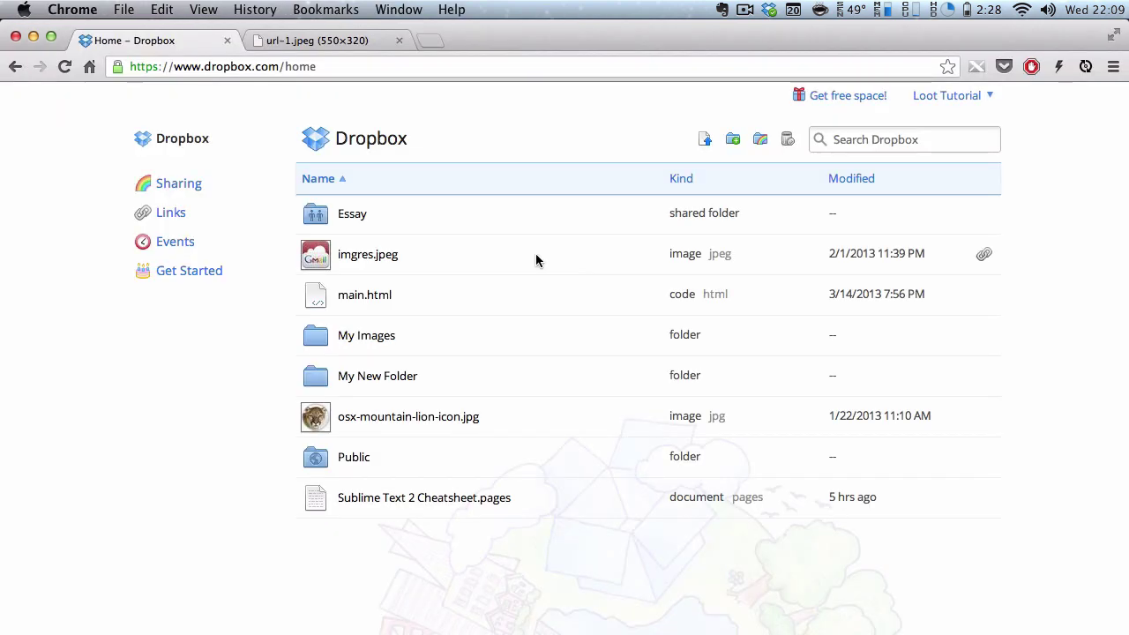
click(427, 42)
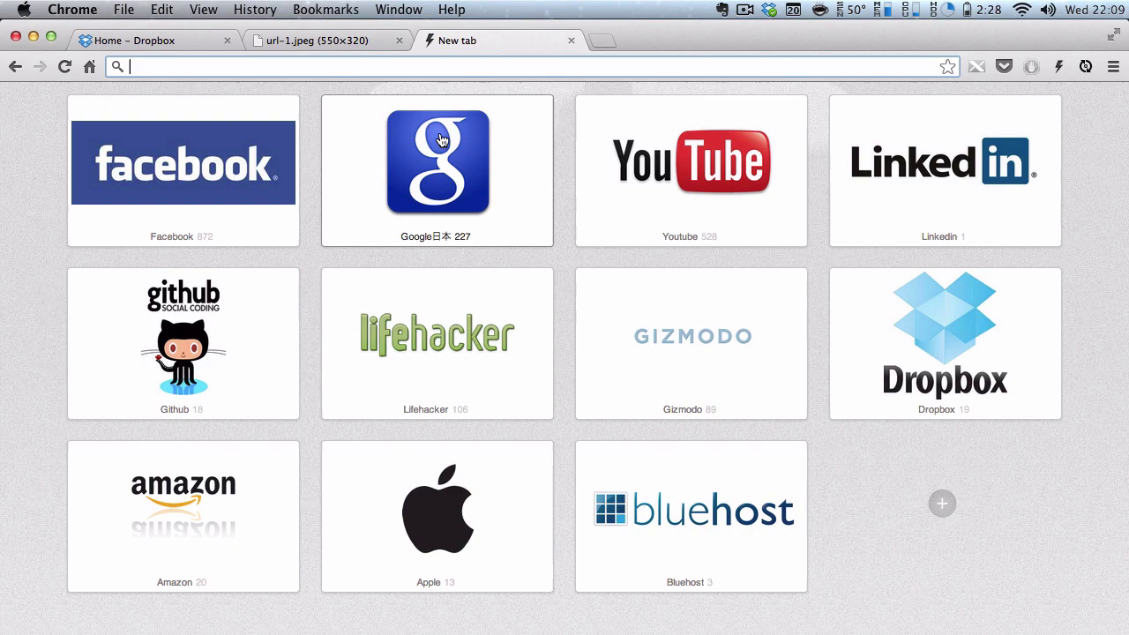
text(dropbo)
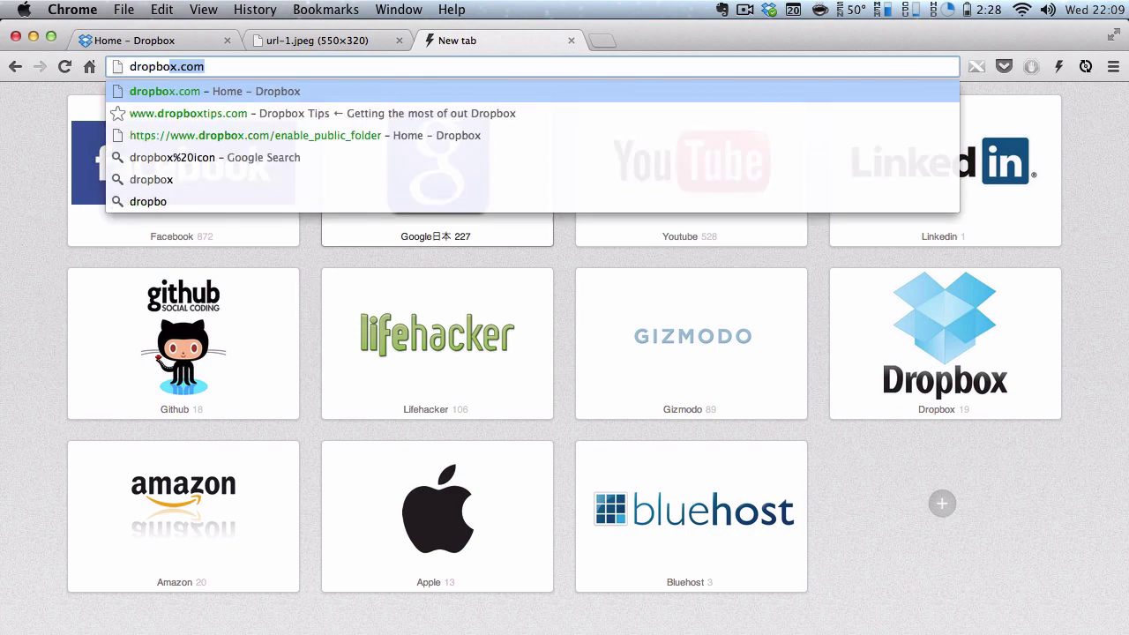
text(x.com)
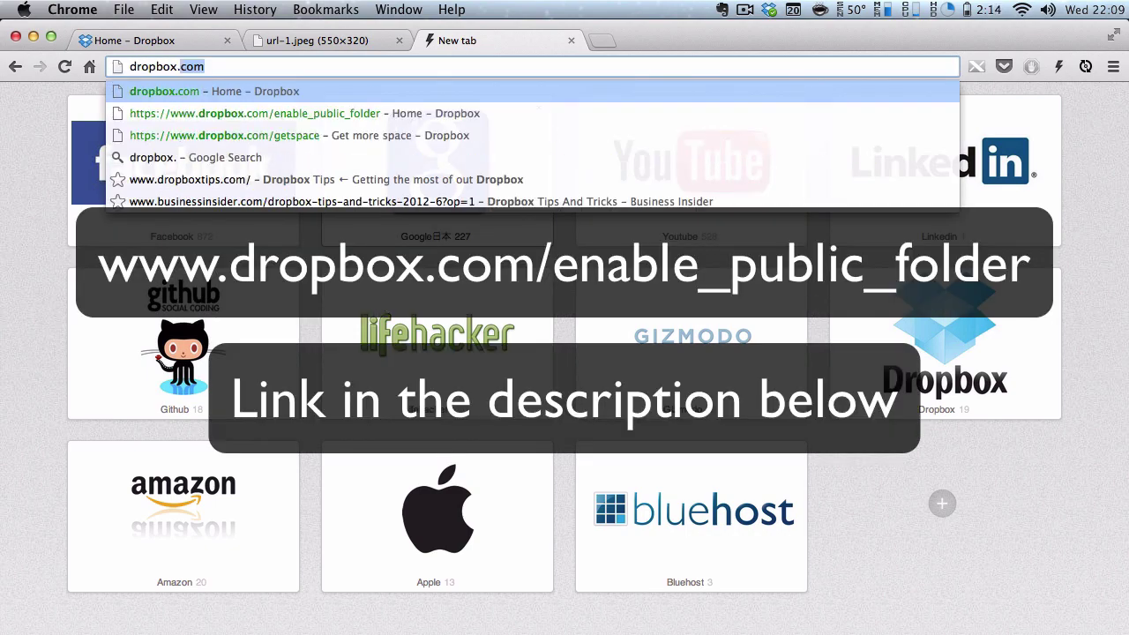
text(/e)
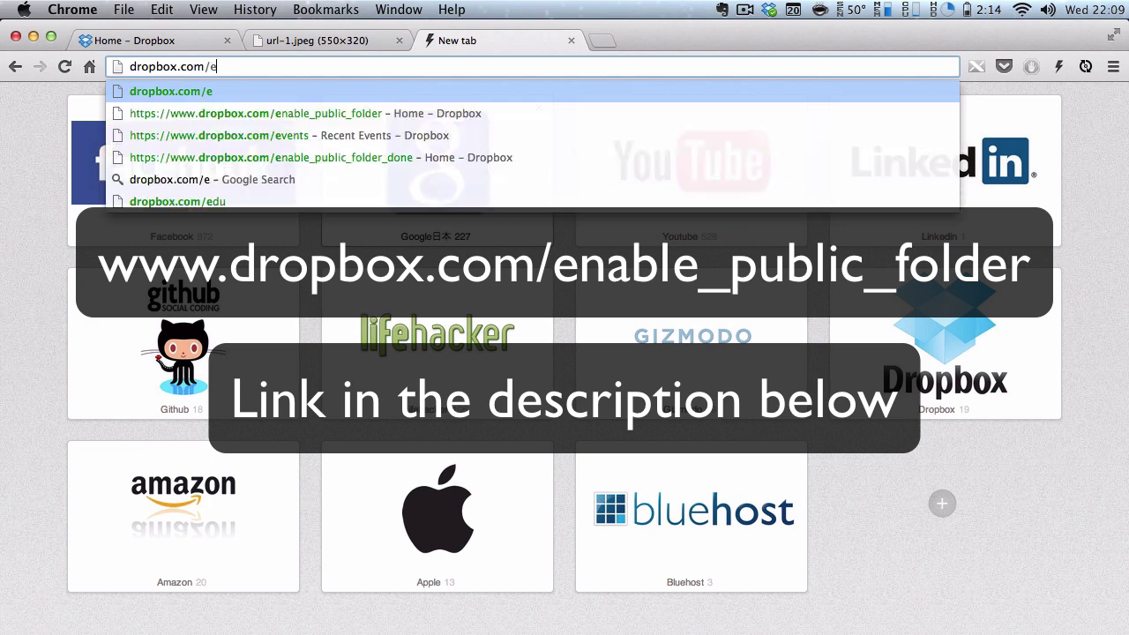
text(nable)
key(Down)
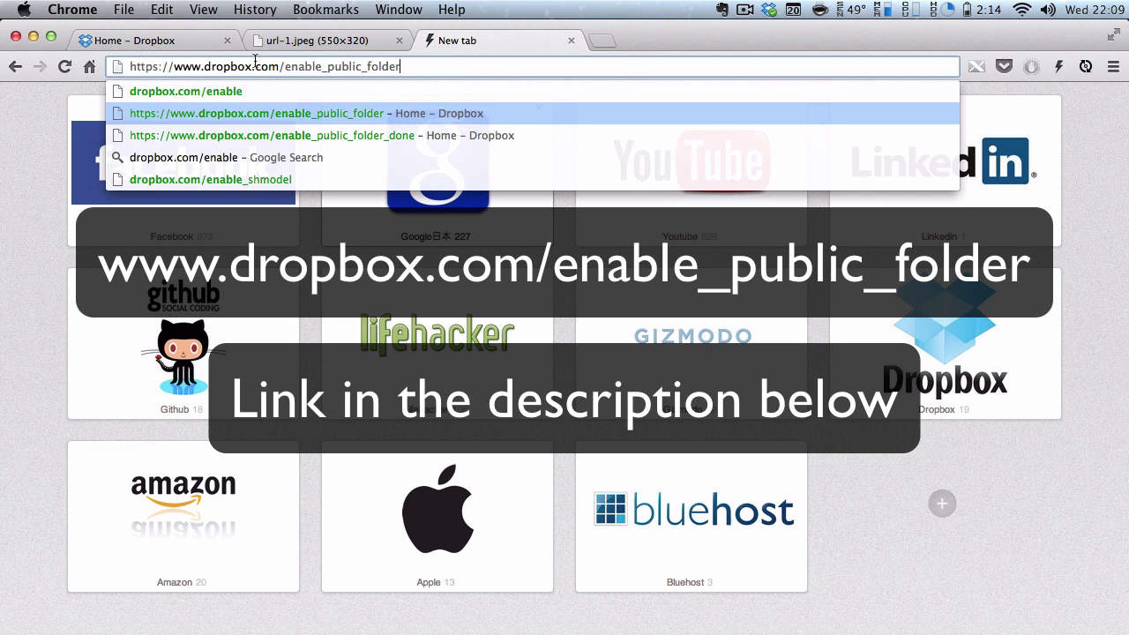
click(374, 119)
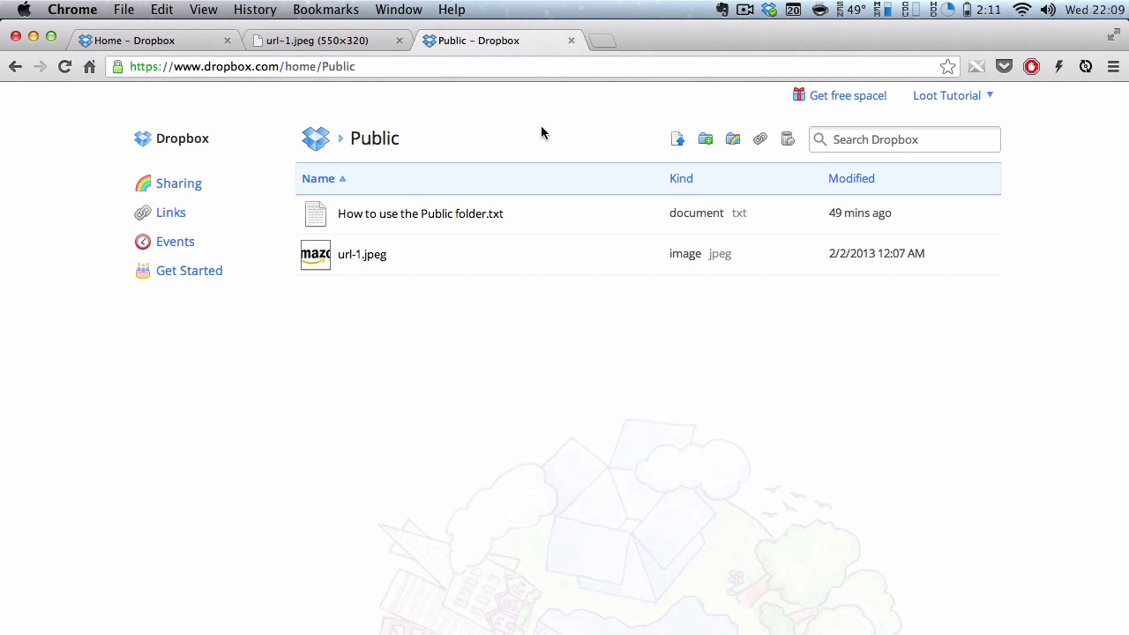
Leave the Public folder for the Dropbox Home list showing Essay, main.html and Public
click(154, 139)
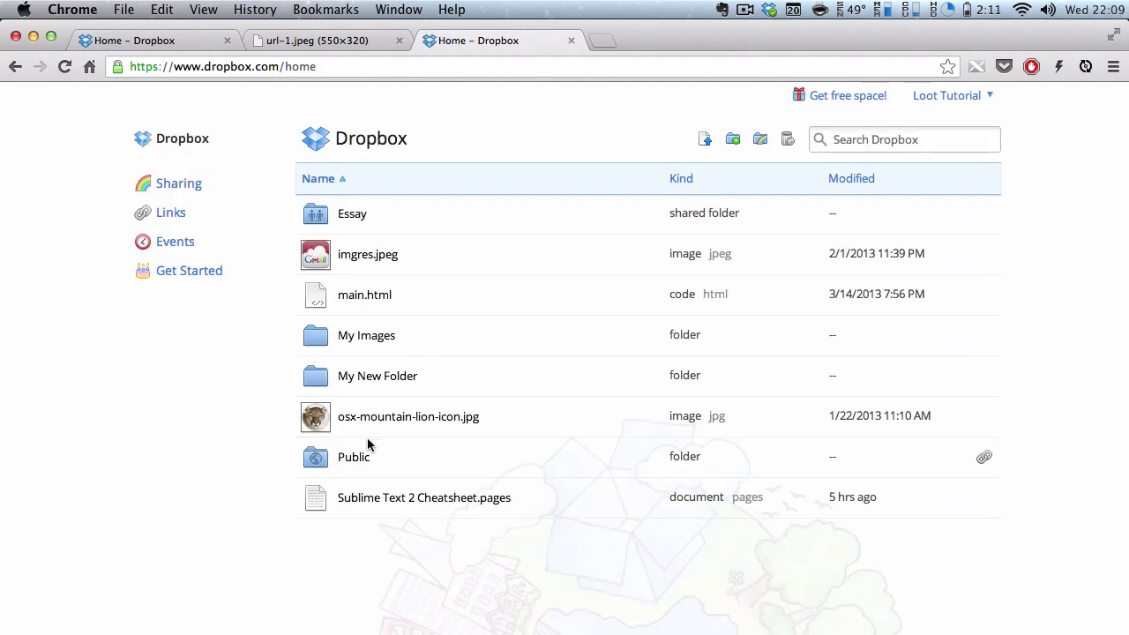